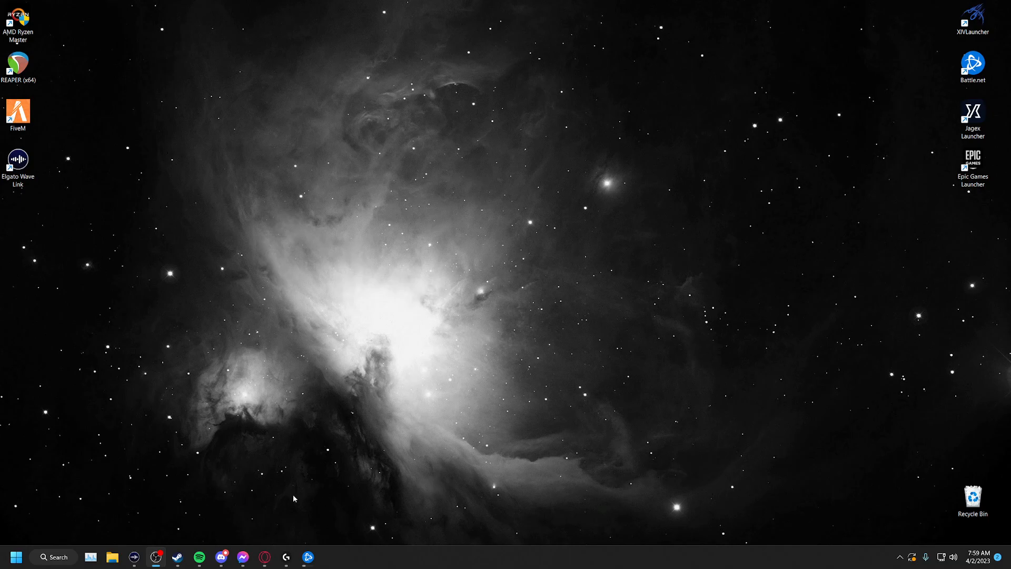
# - Open the Windows sound settings and review the properties of the Realtek USB Audio headphones output device
pyautogui.rightClick(953, 557)
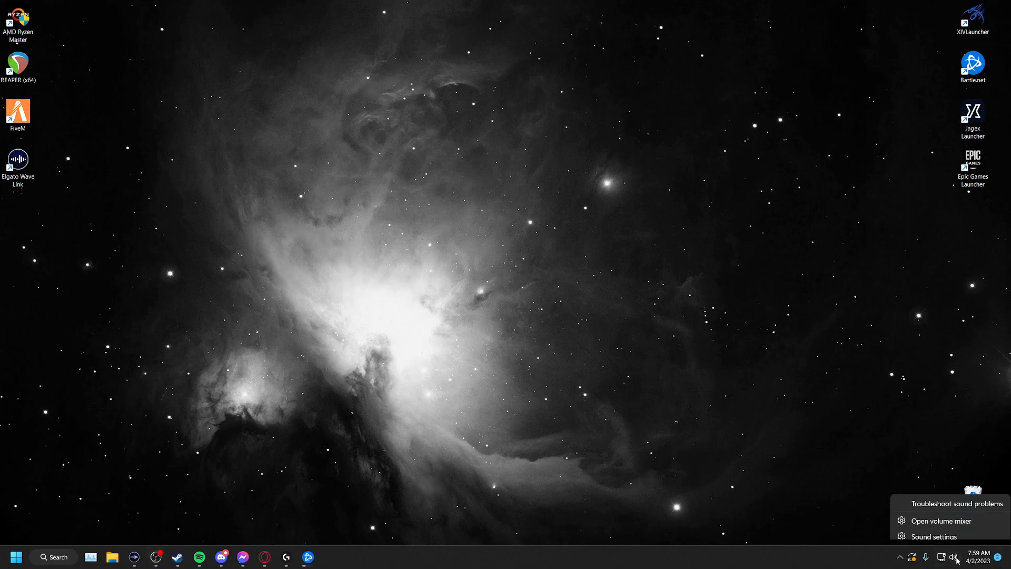
pyautogui.click(934, 530)
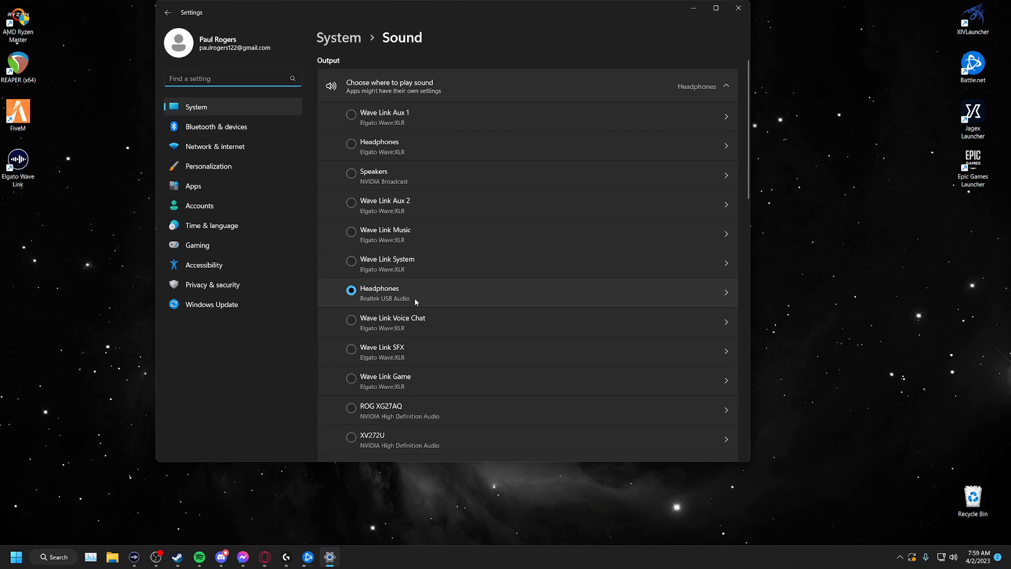
pyautogui.click(579, 303)
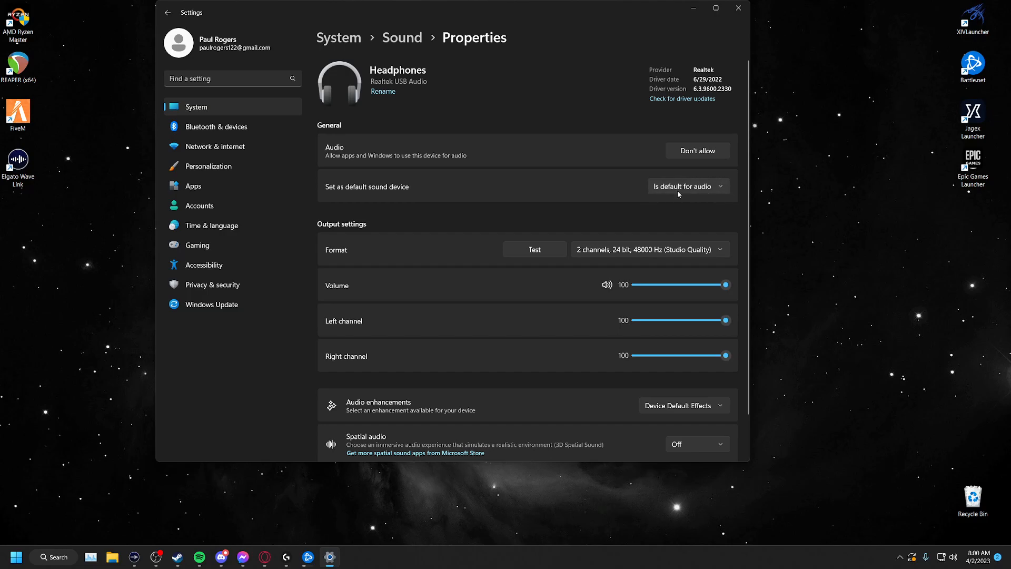
pyautogui.click(167, 12)
# - Review the properties of the NVIDIA Broadcast microphone among the input devices, then return to the sound settings
pyautogui.scroll(-5, 488, 219)
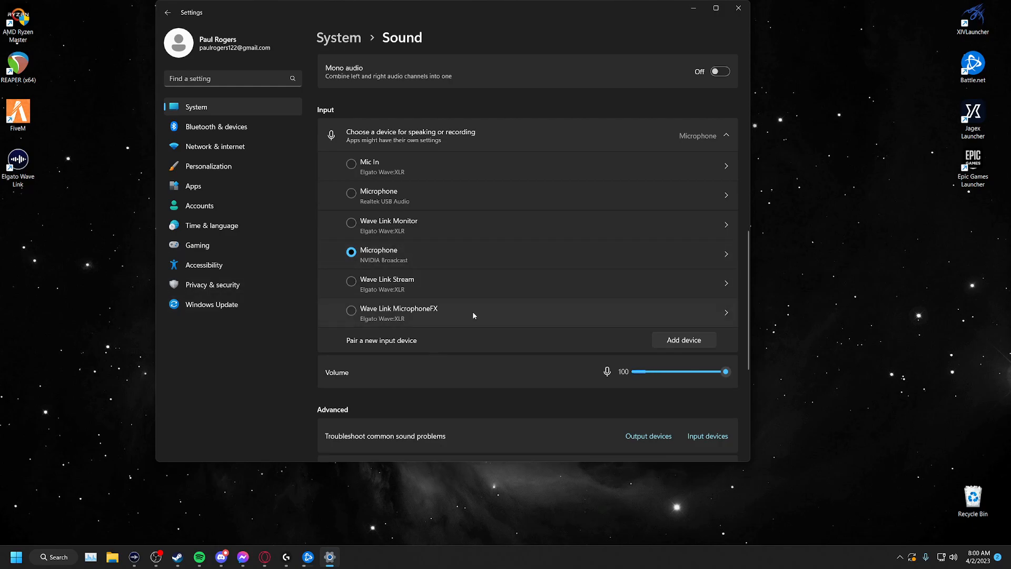
pyautogui.click(711, 257)
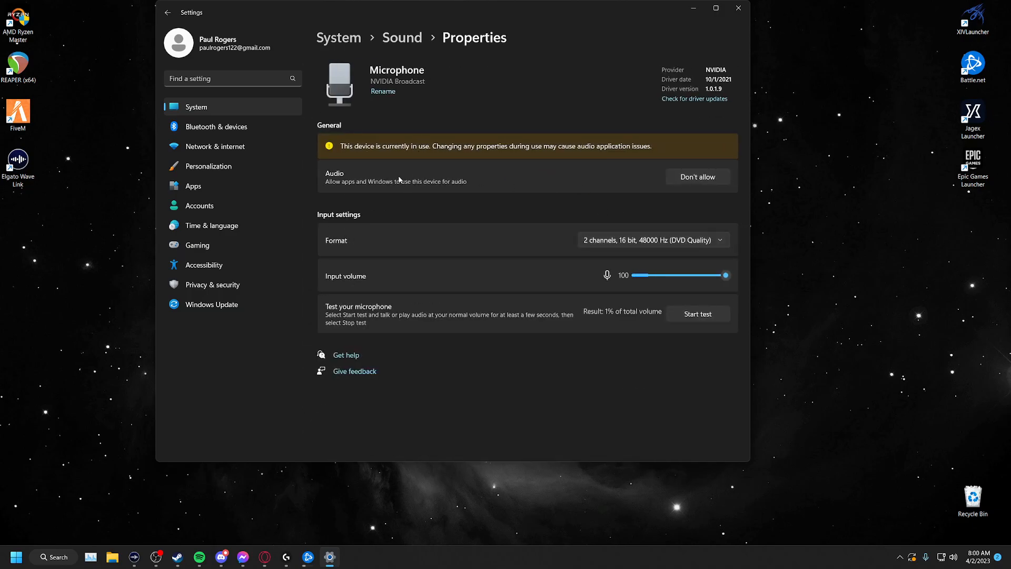
pyautogui.click(170, 15)
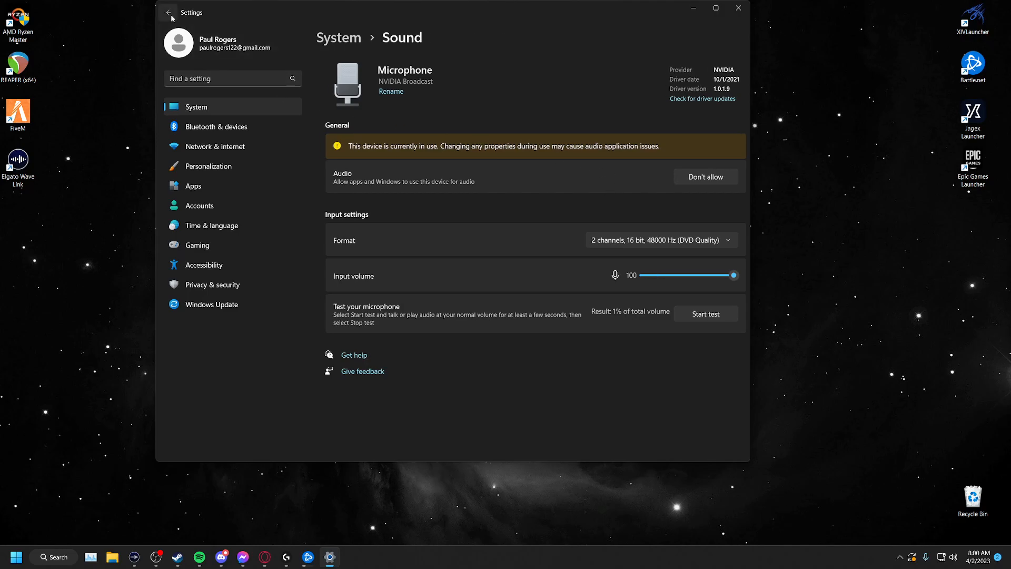
# - Open the additional sound settings, check the default playback and recording devices, and close the Sound dialog
pyautogui.scroll(-10, 437, 224)
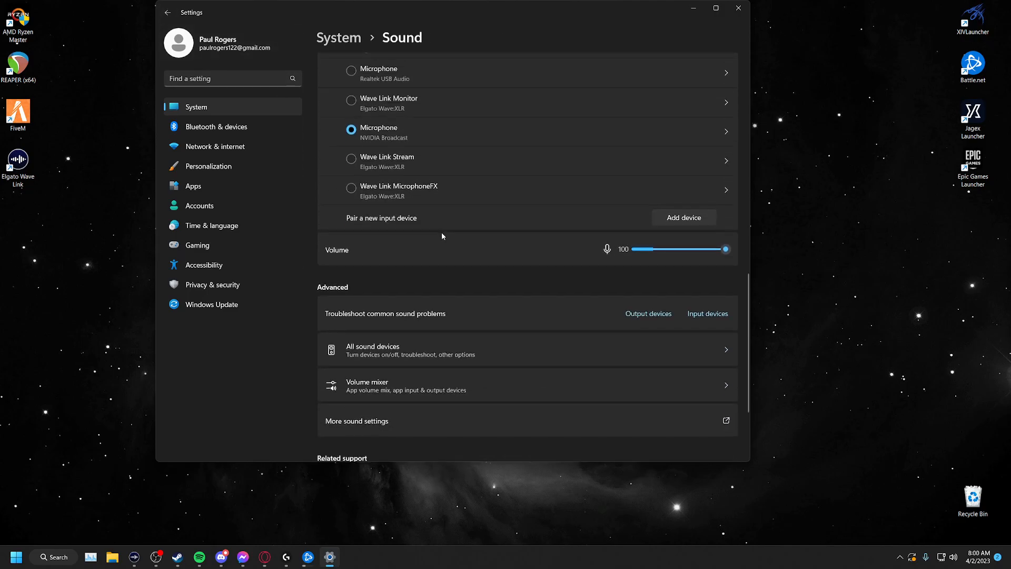
pyautogui.scroll(-3, 396, 268)
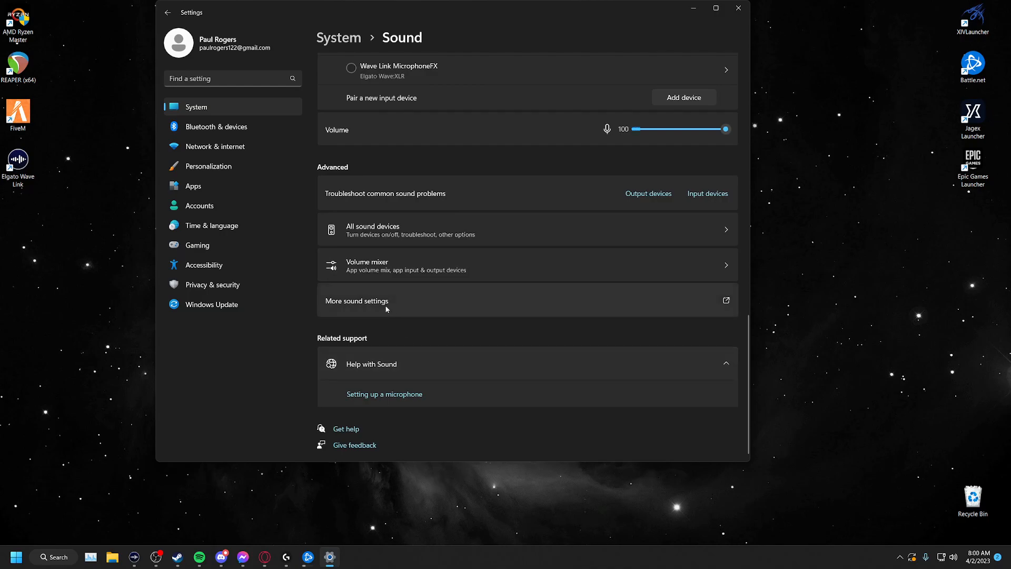
pyautogui.click(417, 309)
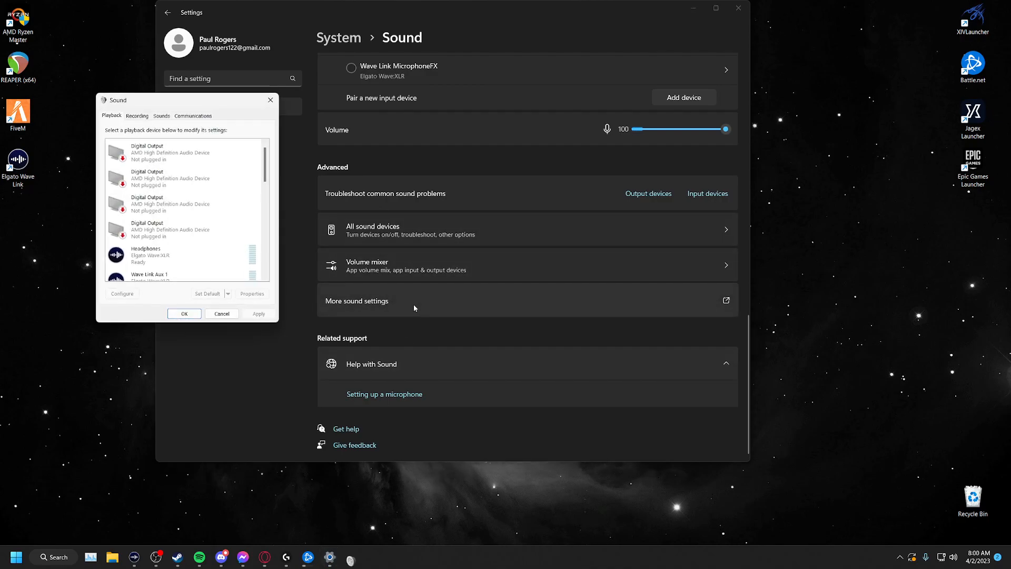
pyautogui.moveTo(154, 102); pyautogui.dragTo(424, 101)
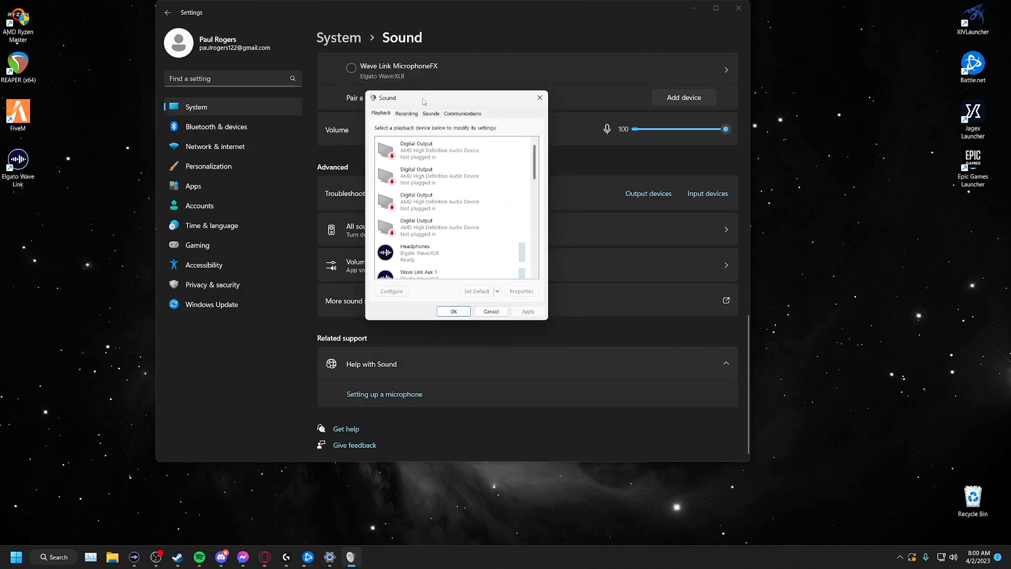
pyautogui.scroll(-1, 447, 242)
pyautogui.scroll(-3, 449, 250)
pyautogui.scroll(-4, 535, 188)
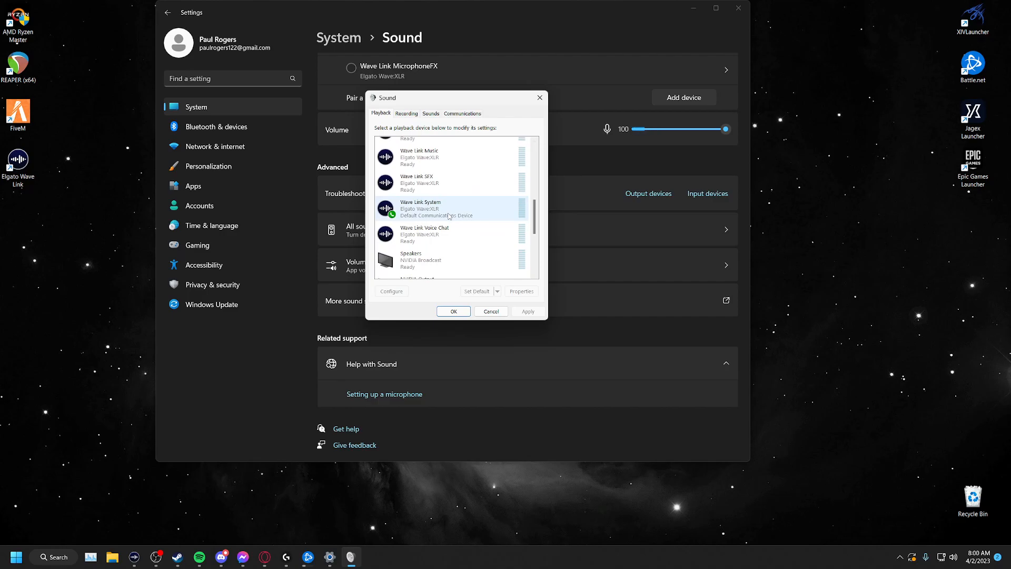
pyautogui.click(409, 114)
pyautogui.scroll(-1, 440, 222)
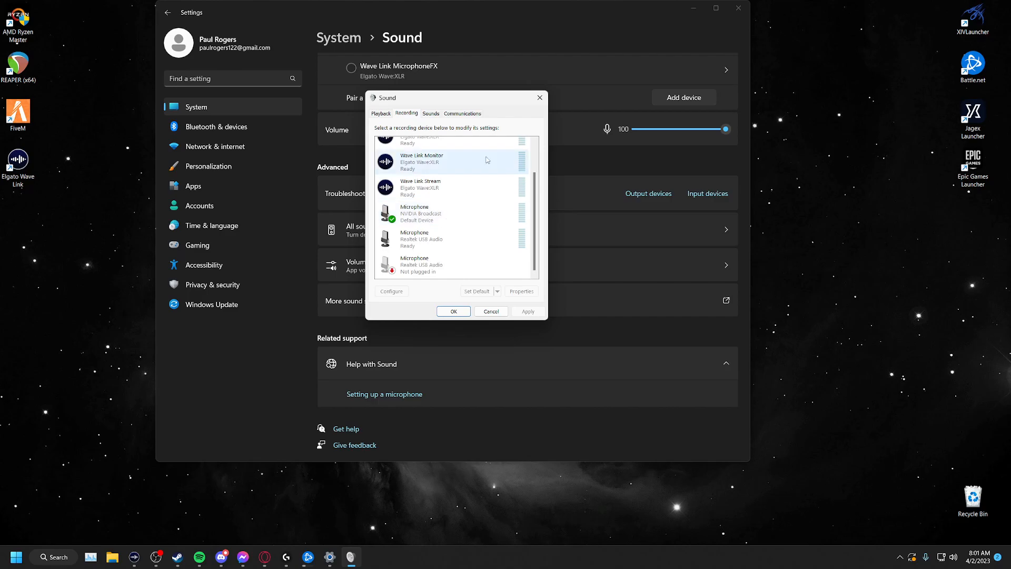
pyautogui.click(541, 98)
# - Switch to Battle.net and launch Overwatch 2 from its game page
pyautogui.moveTo(138, 565)
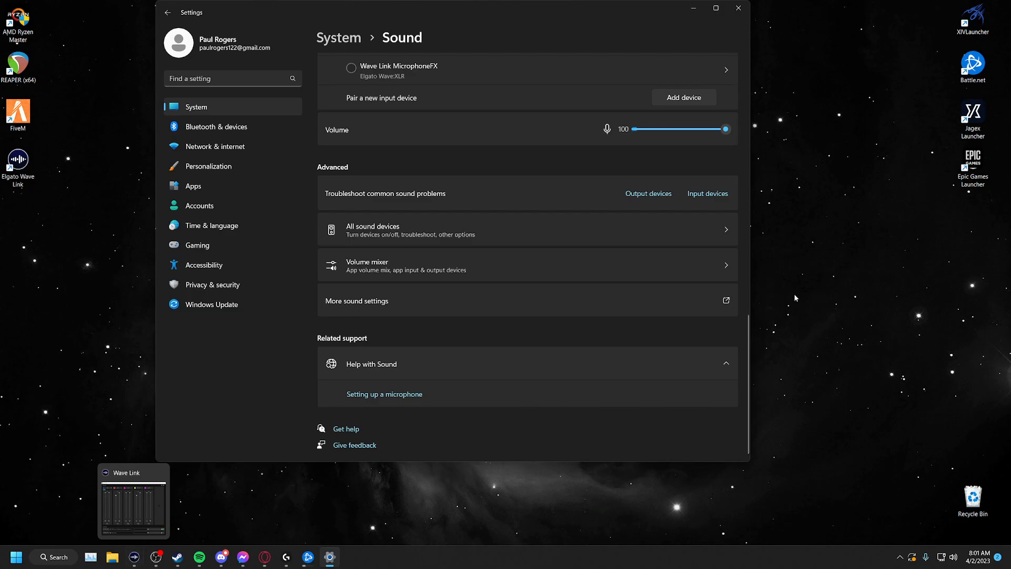
pyautogui.moveTo(309, 565)
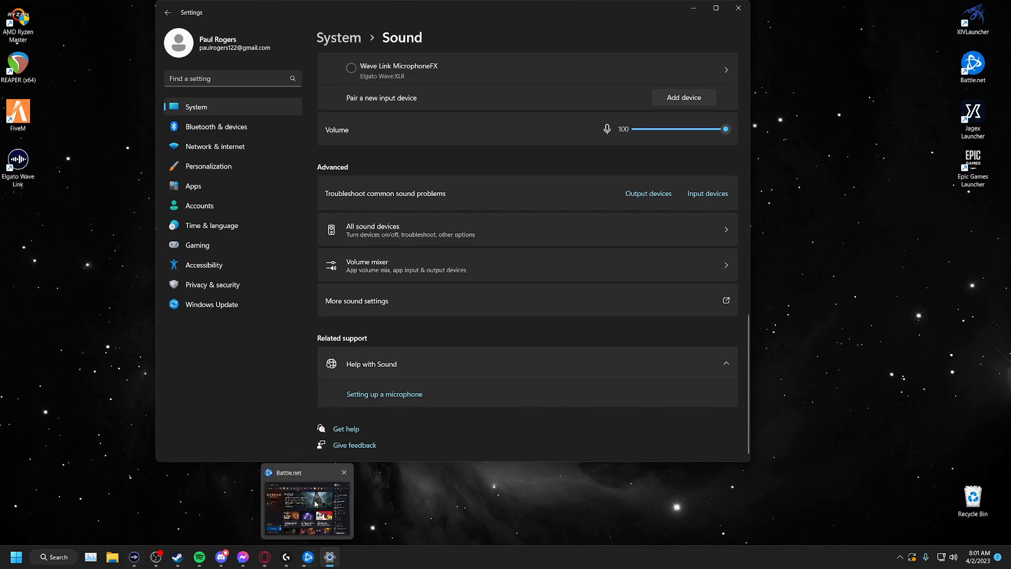
pyautogui.click(312, 472)
pyautogui.moveTo(297, 34); pyautogui.dragTo(527, 40)
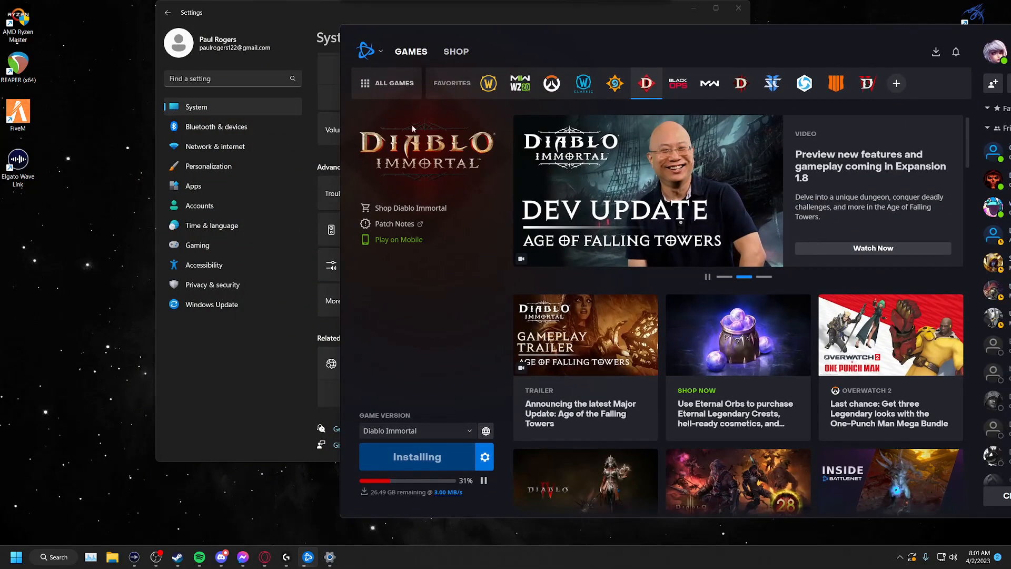
pyautogui.click(551, 82)
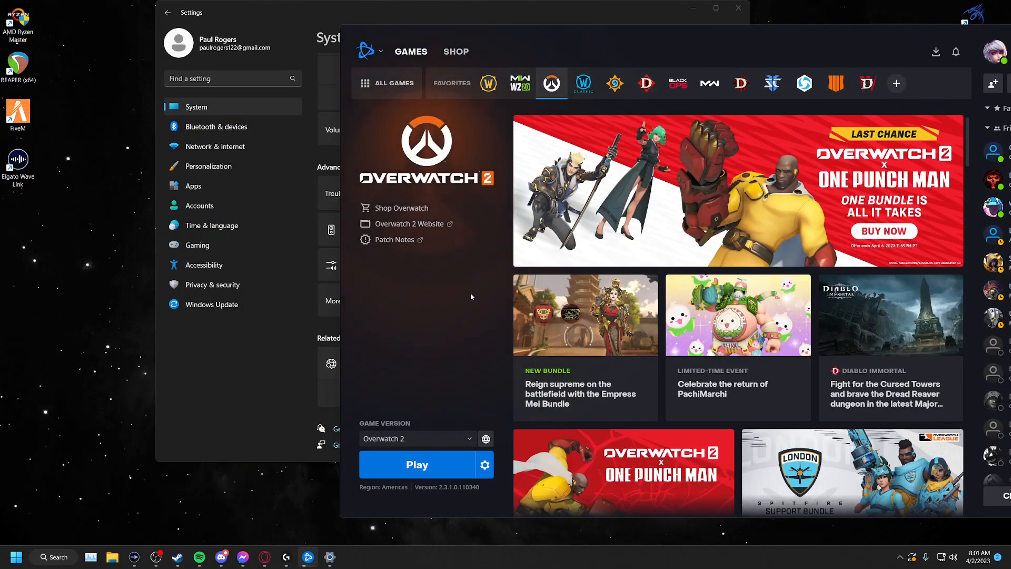
pyautogui.click(417, 465)
pyautogui.moveTo(555, 37); pyautogui.dragTo(335, 36)
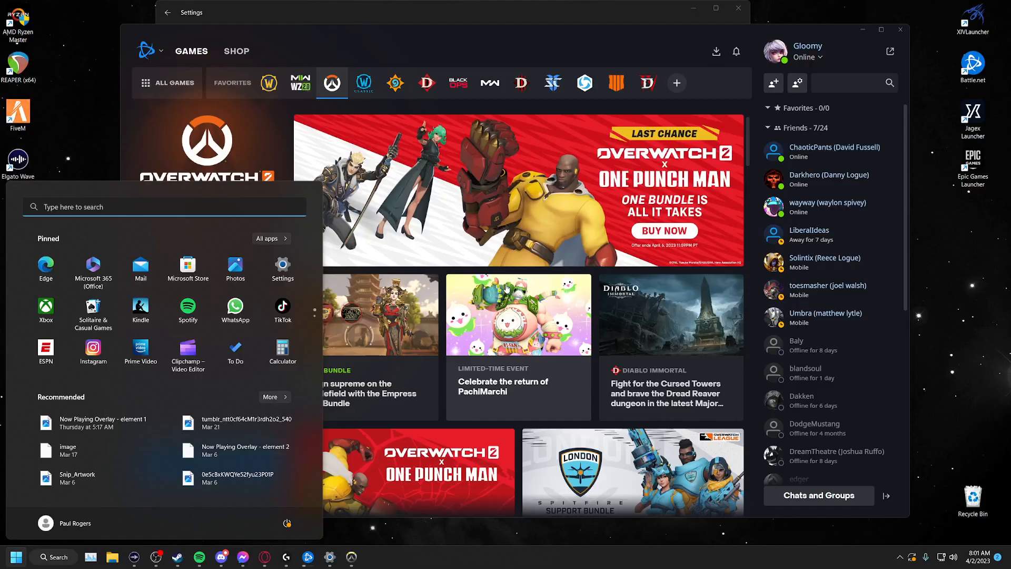
# - Switch to Wave Link and open the Windows volume mixer from it to look over the listed apps
pyautogui.click(134, 557)
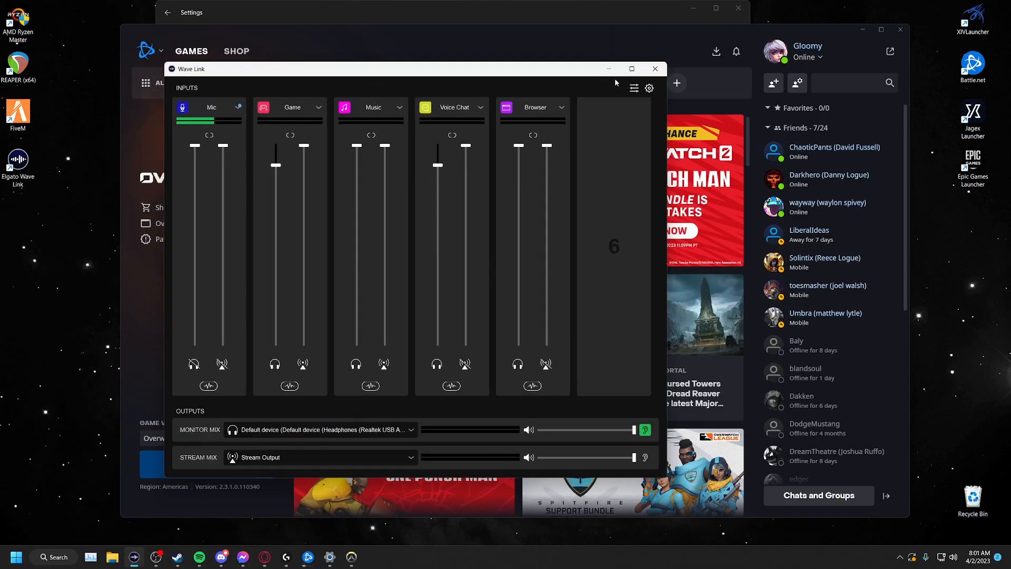
pyautogui.moveTo(525, 71); pyautogui.dragTo(574, 62)
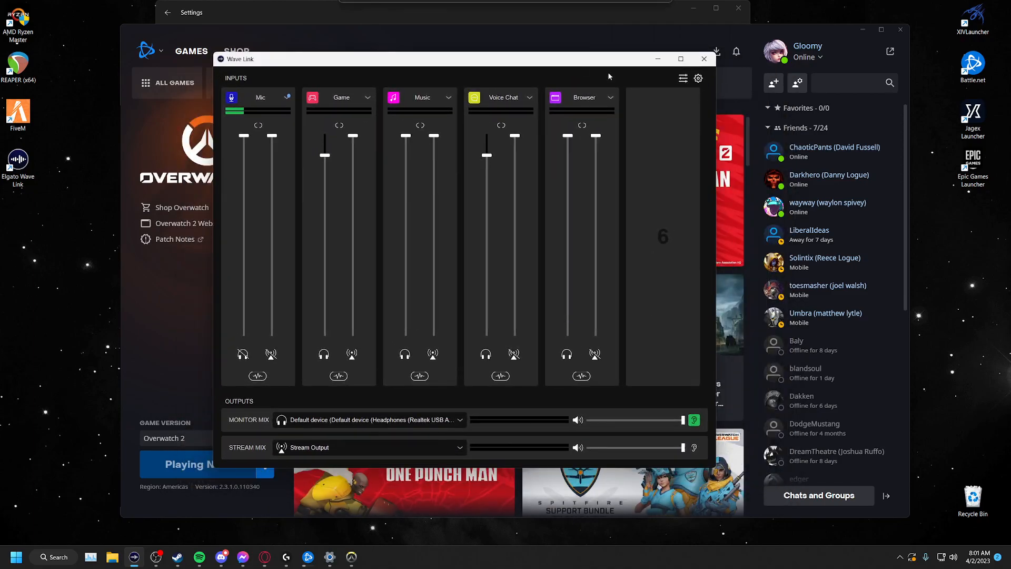
pyautogui.click(683, 78)
pyautogui.scroll(-5, 501, 230)
pyautogui.scroll(-3, 501, 286)
pyautogui.scroll(3, 500, 286)
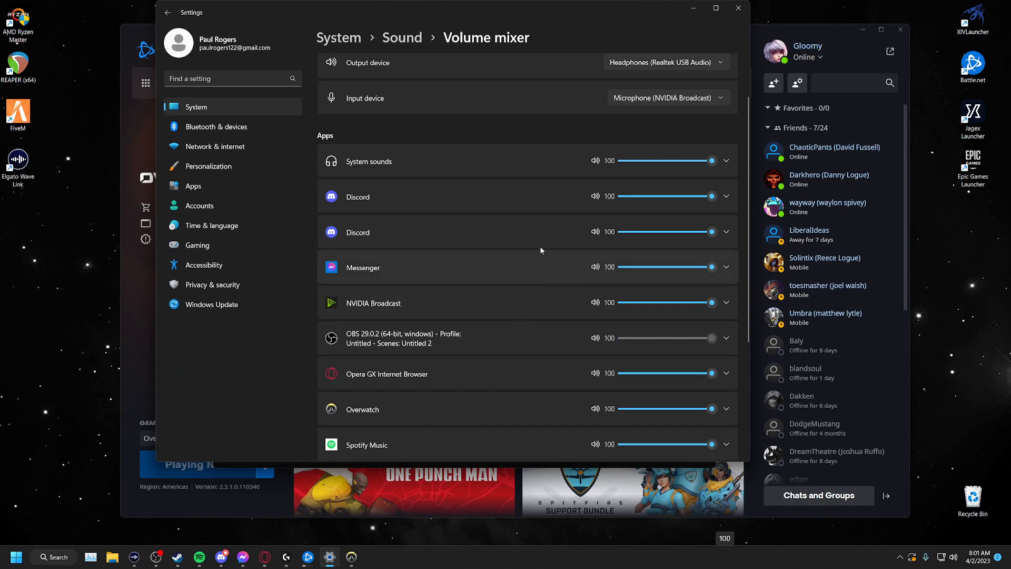
# - Expand Overwatch in the volume mixer and check the choices for its output device, keeping Default
pyautogui.scroll(-4, 424, 265)
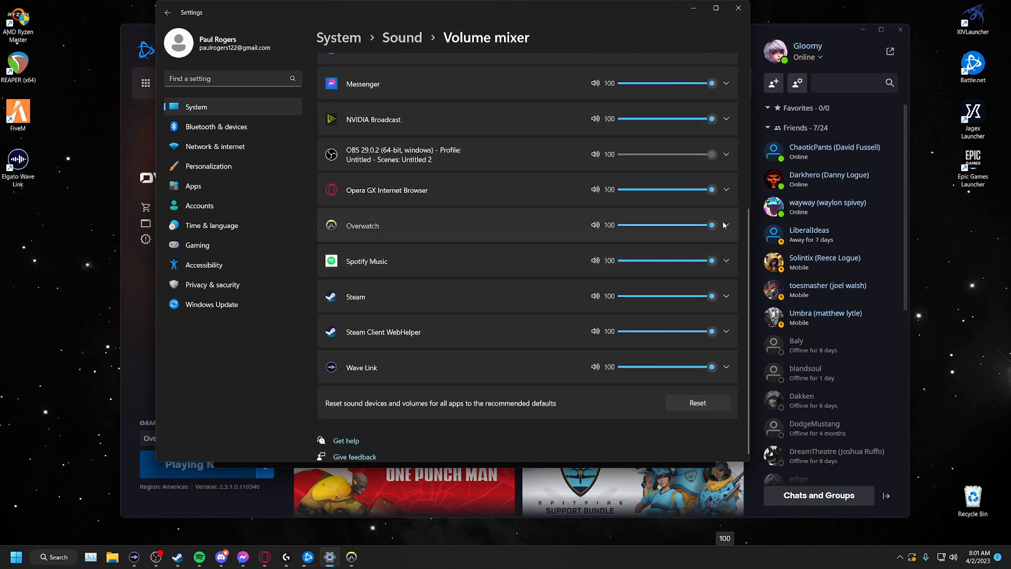
pyautogui.click(725, 225)
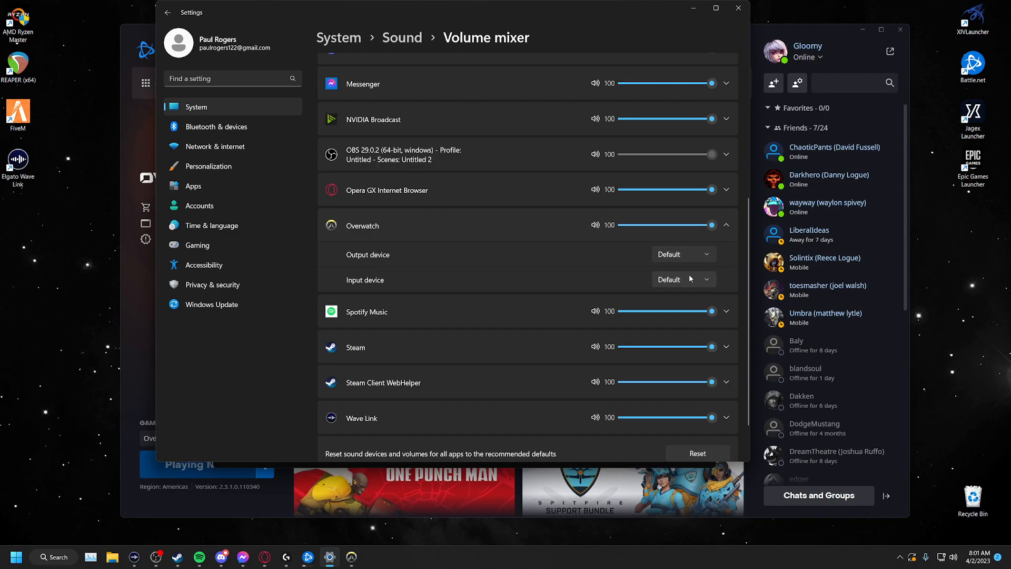
pyautogui.scroll(1, 690, 278)
pyautogui.scroll(1, 586, 256)
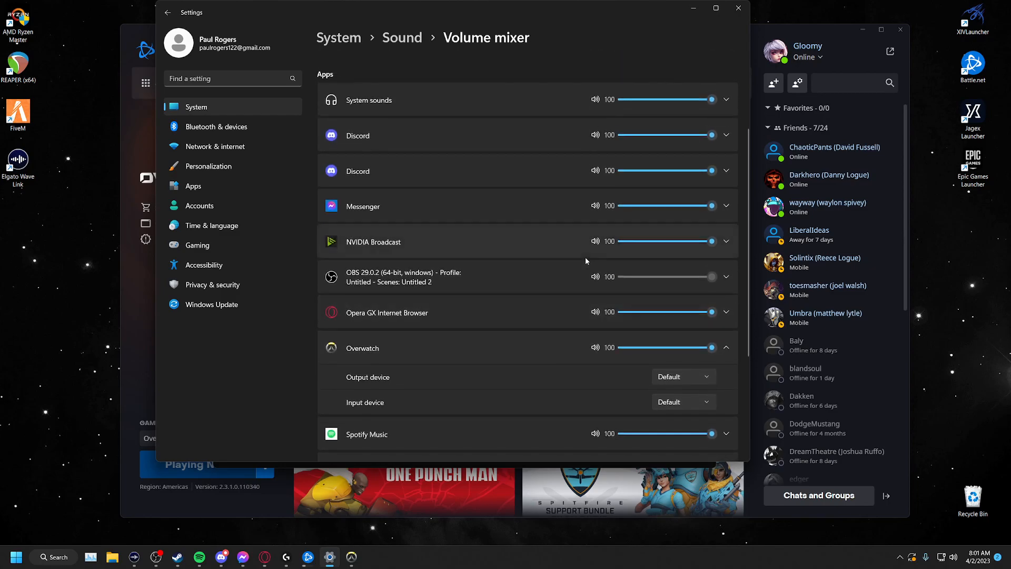
pyautogui.scroll(-2, 577, 269)
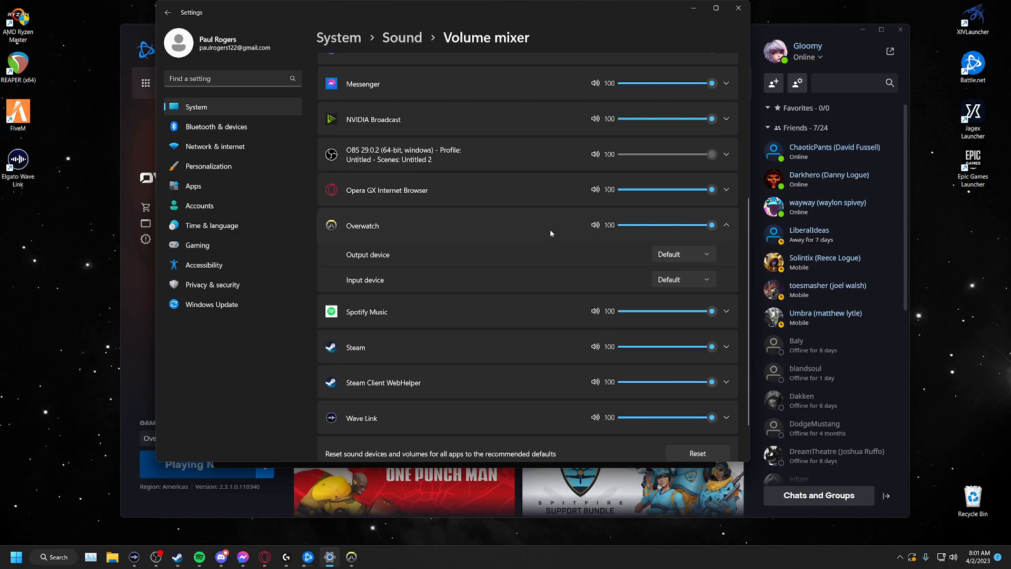
pyautogui.click(684, 254)
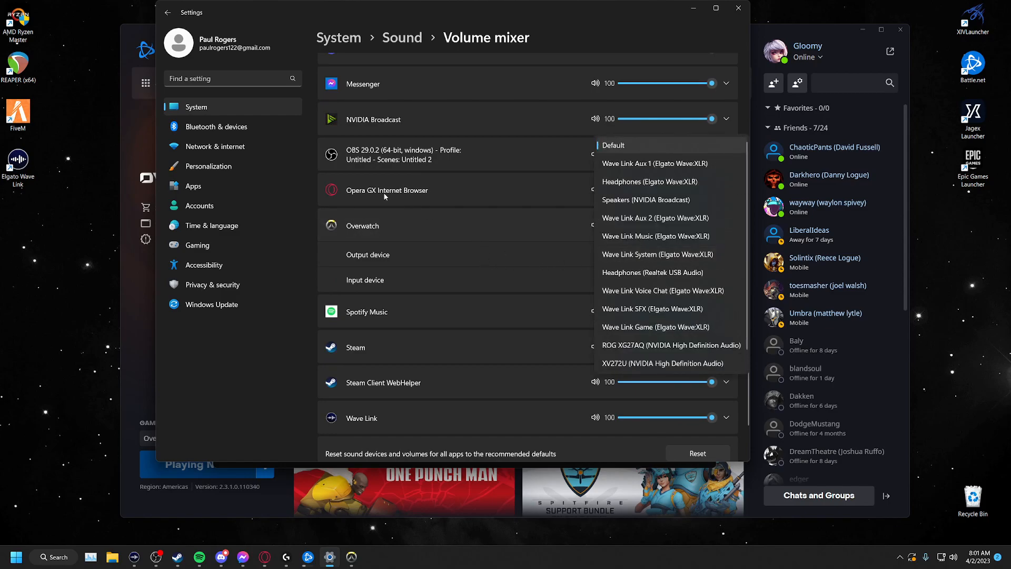
pyautogui.click(591, 19)
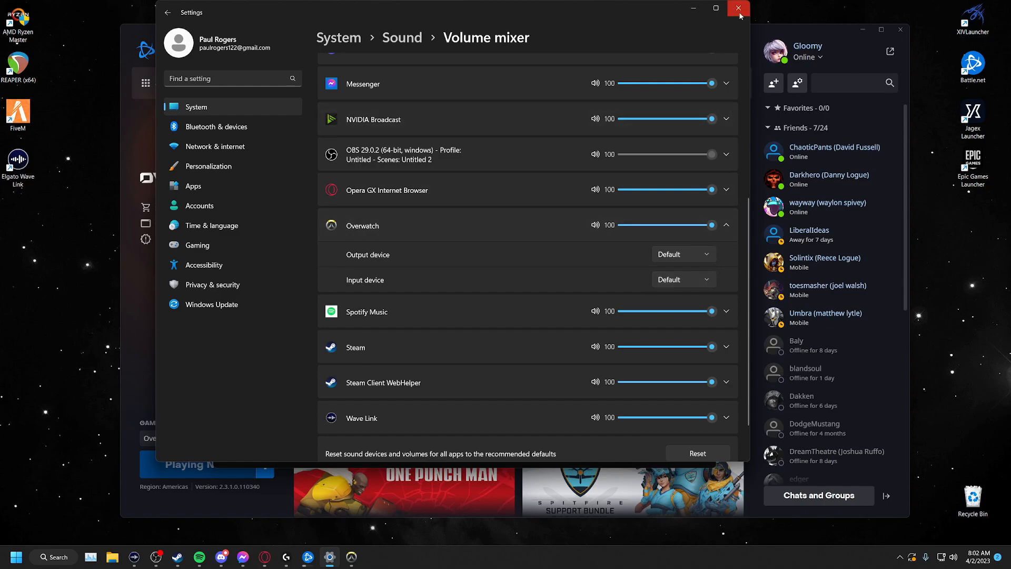
# - Close the Settings and Wave Link windows and switch to the running Overwatch 2 game
pyautogui.moveTo(564, 19); pyautogui.dragTo(340, 45)
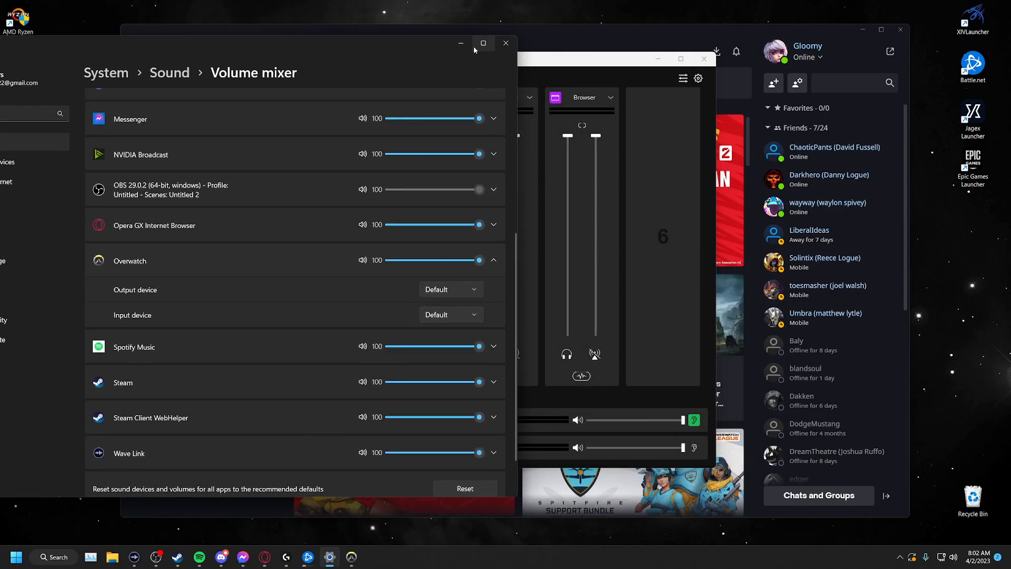
pyautogui.click(506, 43)
pyautogui.click(704, 59)
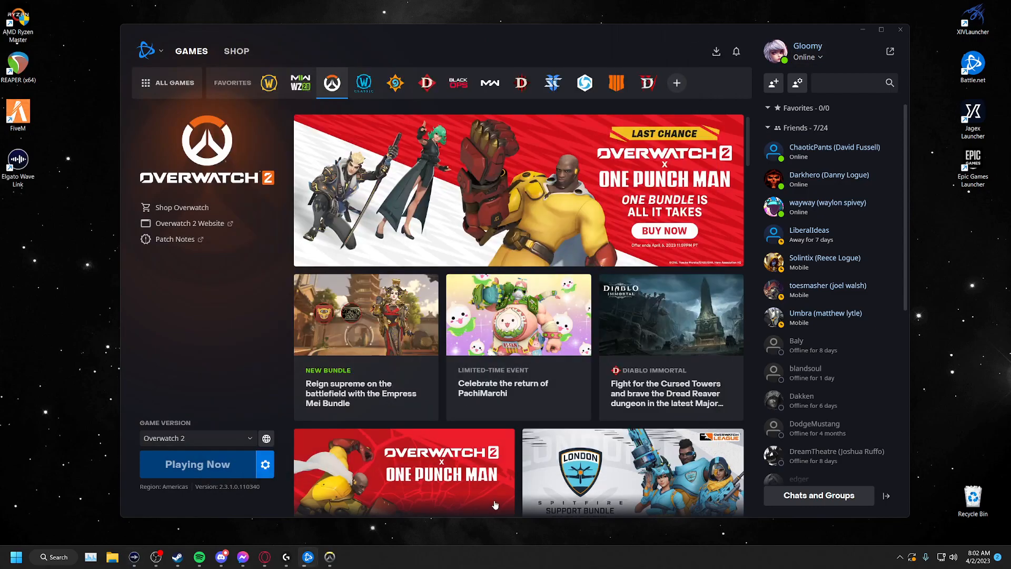
pyautogui.moveTo(338, 560)
pyautogui.click(343, 532)
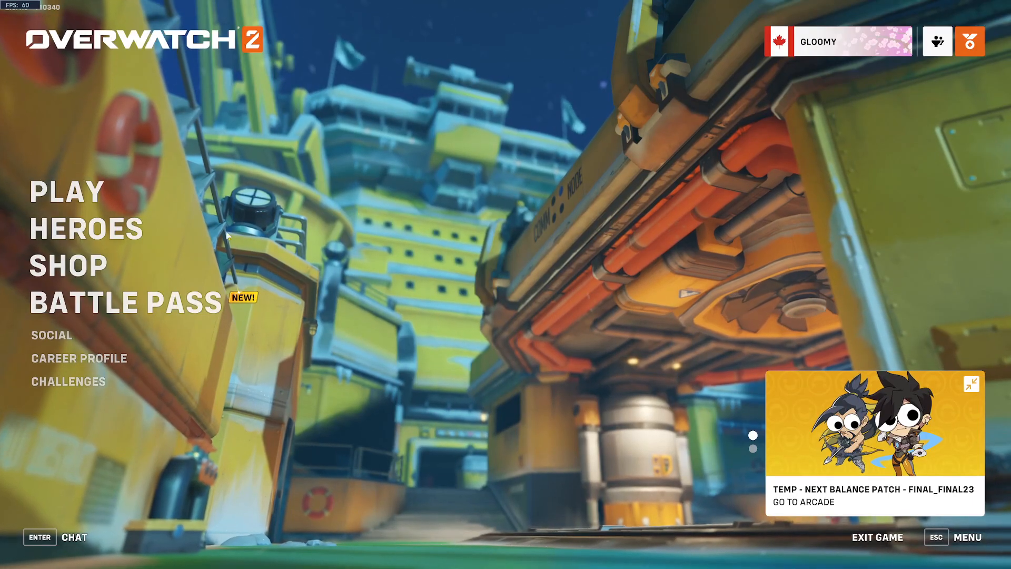
# - Open the Overwatch 2 options and display the voice chat sound settings
pyautogui.press('Escape')
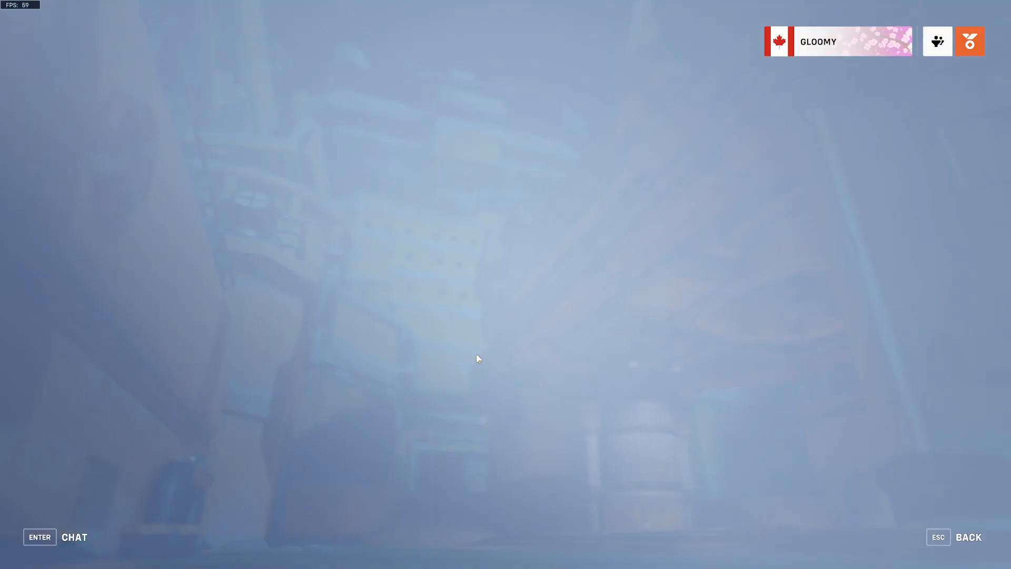
pyautogui.click(552, 291)
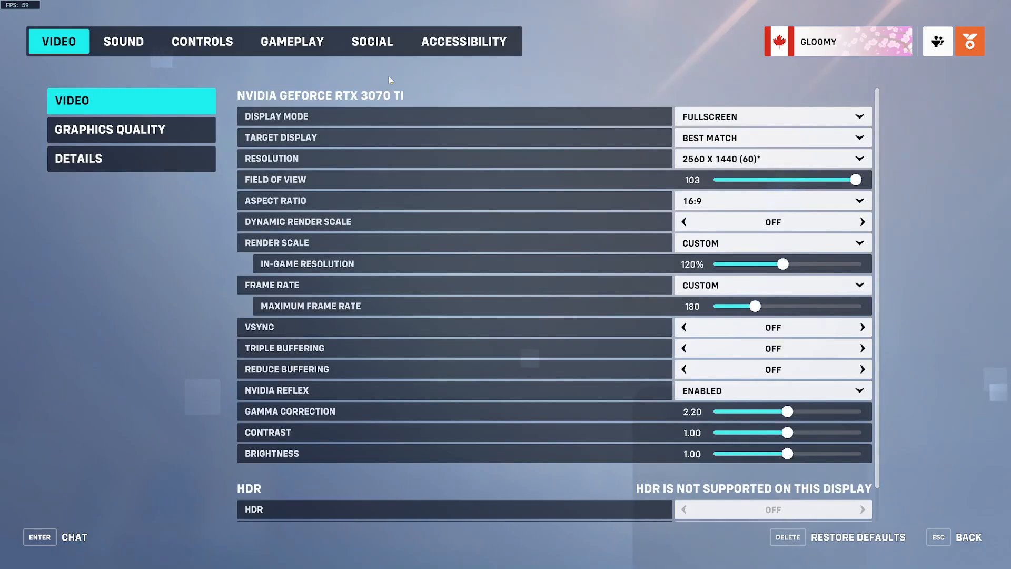
pyautogui.click(138, 45)
pyautogui.click(131, 127)
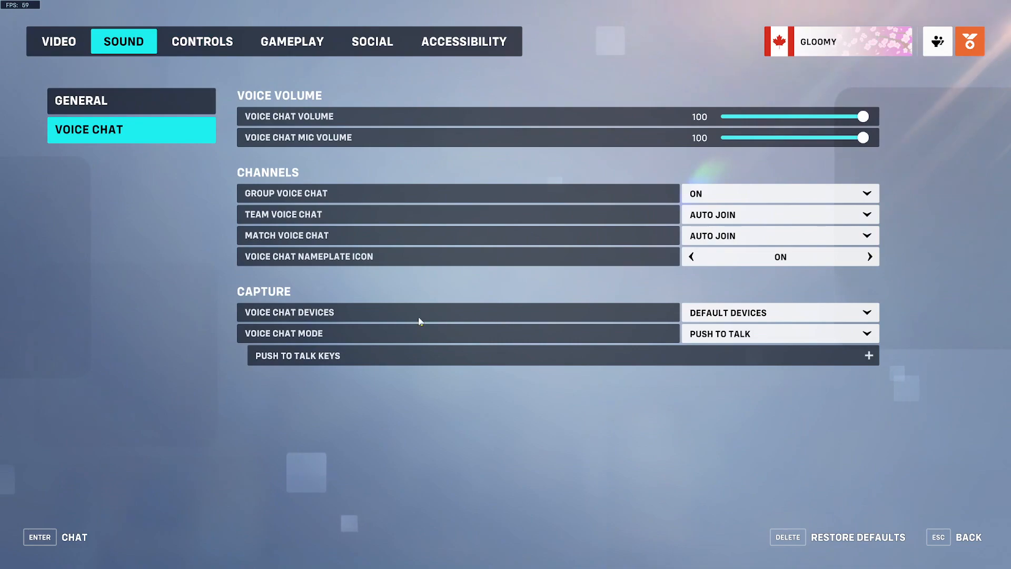
# - Check the available options for Voice Chat Devices, keep Default Devices, and return to the game menu
pyautogui.click(831, 316)
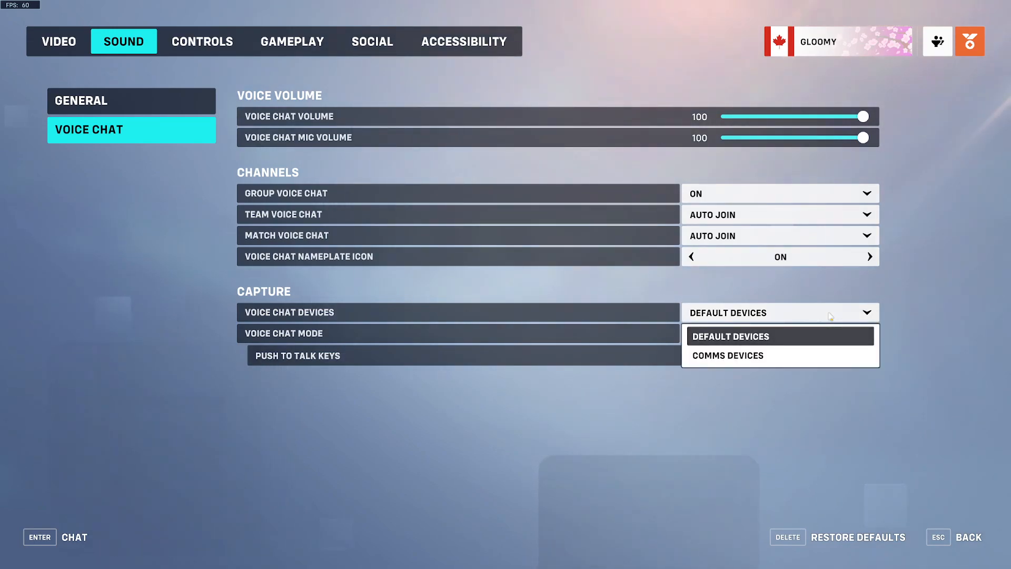
pyautogui.click(831, 316)
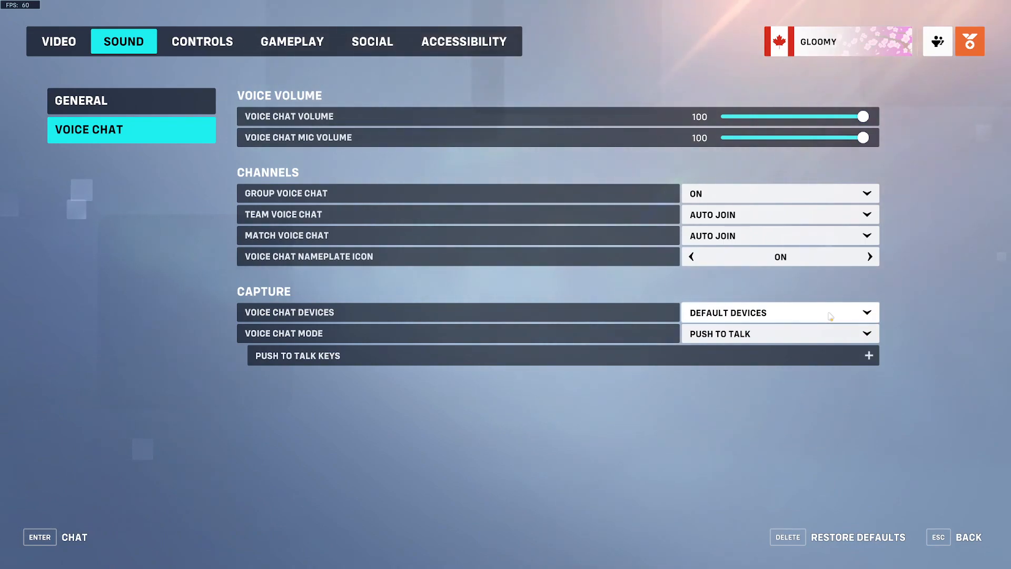
pyautogui.click(969, 538)
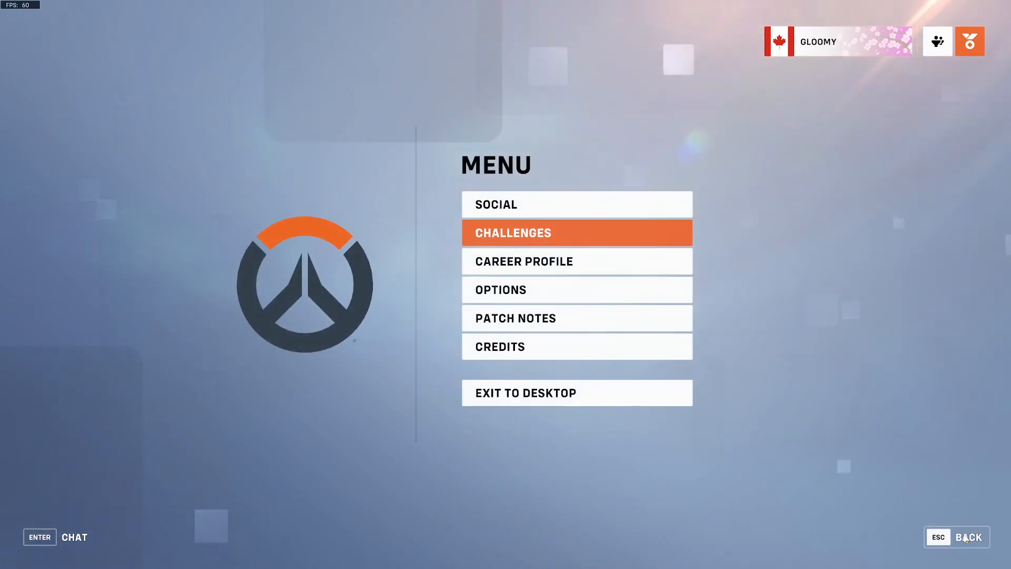
# - Reopen the Overwatch 2 voice chat sound options, review the Voice Chat Devices choices, keep Default Devices, and leave the game menu
pyautogui.click(564, 288)
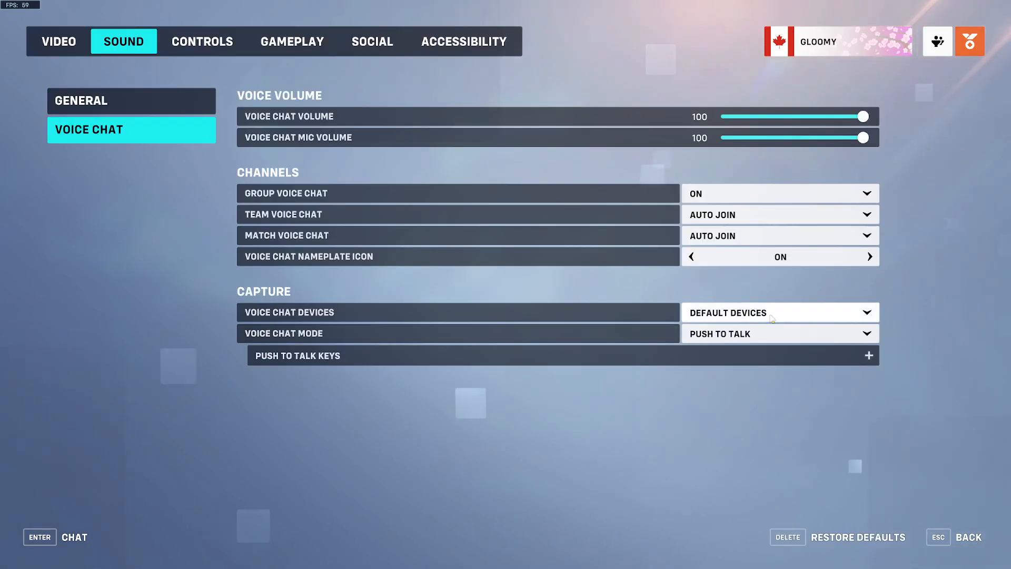
pyautogui.click(748, 312)
pyautogui.click(730, 336)
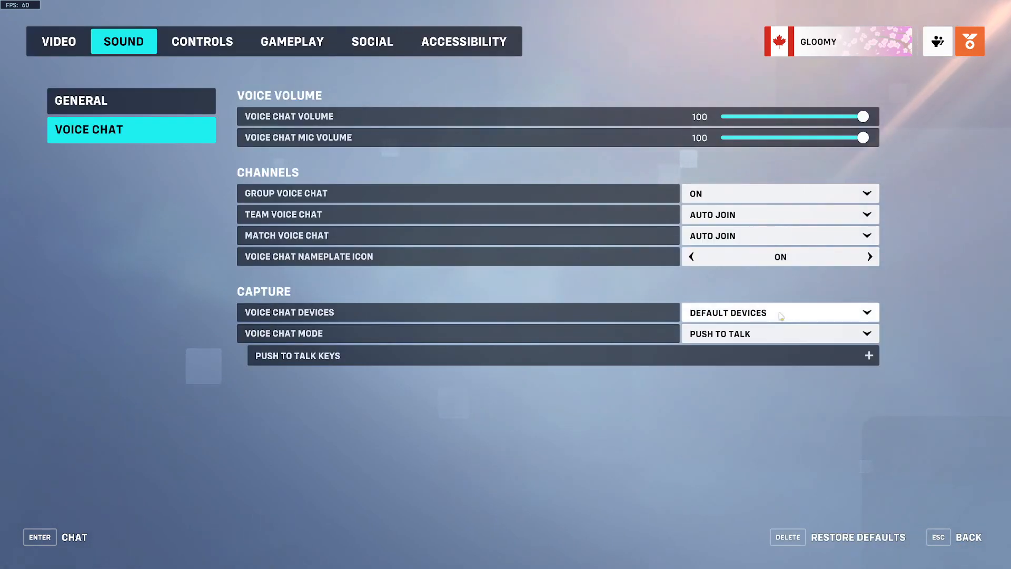
pyautogui.click(967, 540)
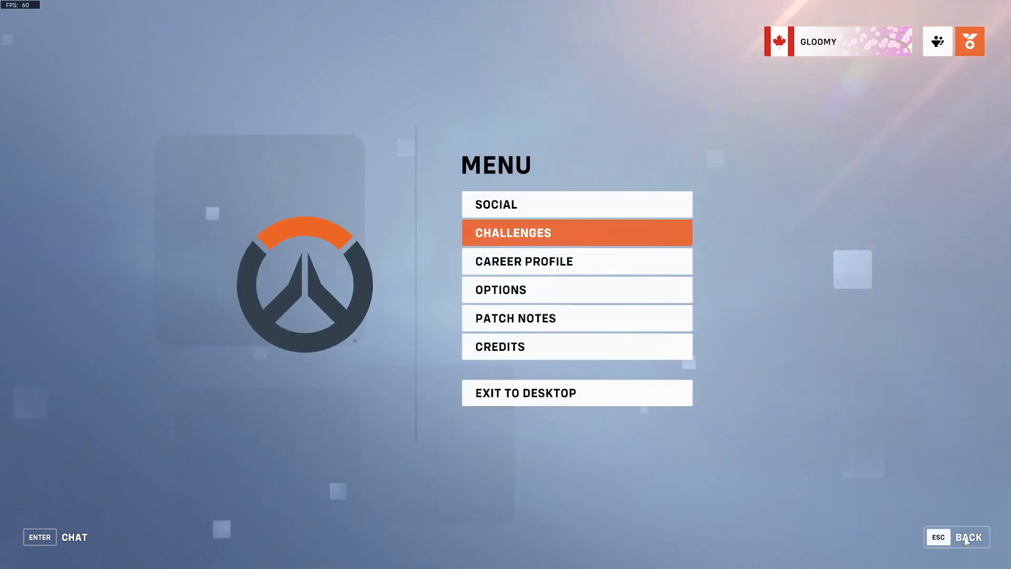
pyautogui.click(944, 536)
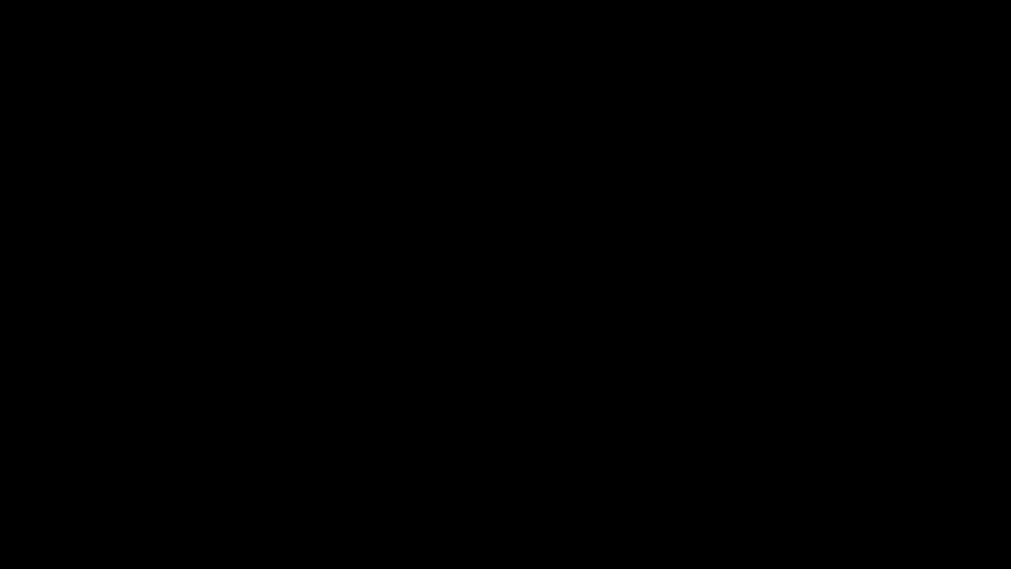
# - Switch from the game to OBS and begin adding an Application Audio Capture (BETA) source to the YOUTUBE scene
pyautogui.press('super')
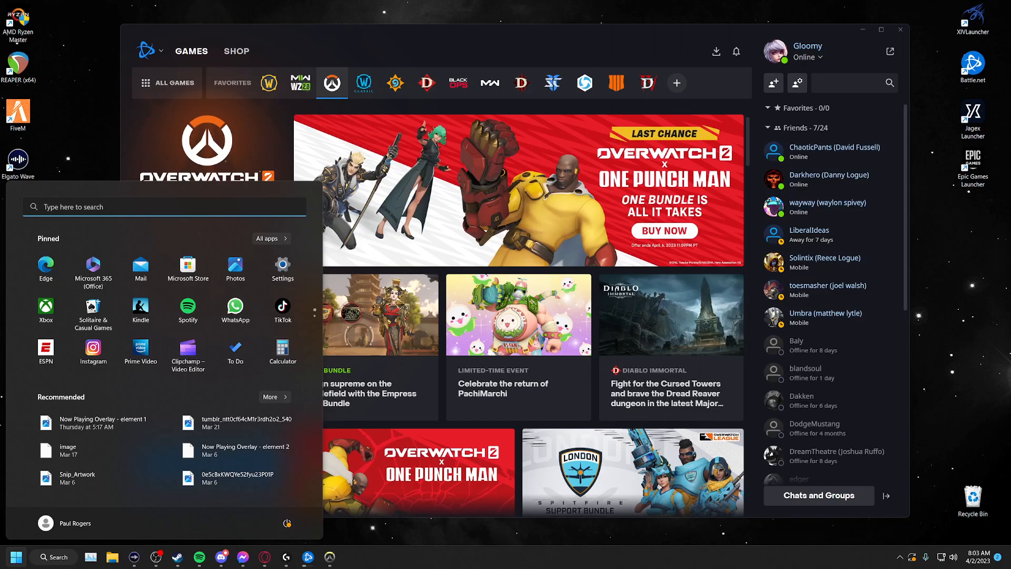
pyautogui.moveTo(1010, 22); pyautogui.dragTo(513, 30)
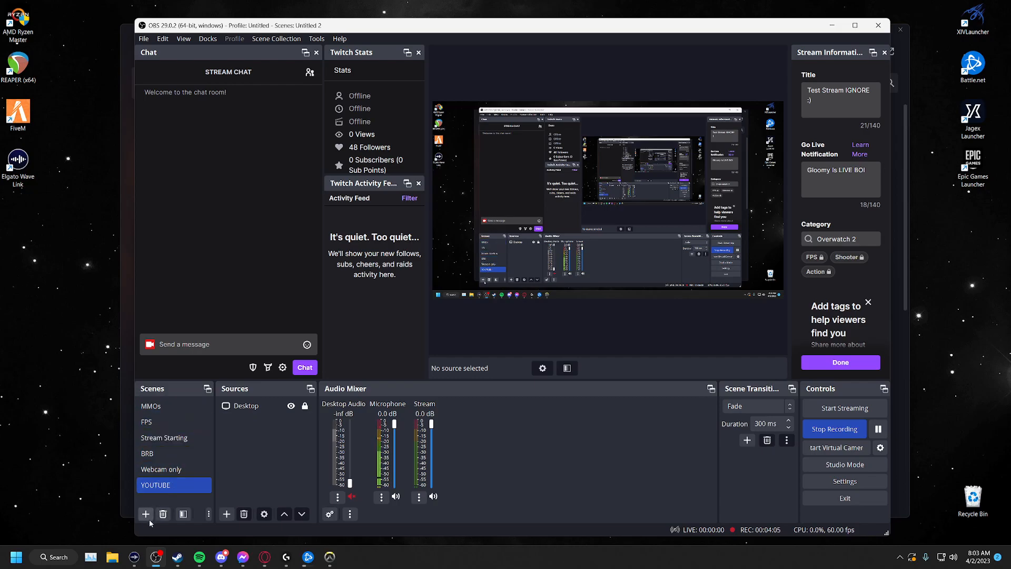
pyautogui.click(226, 514)
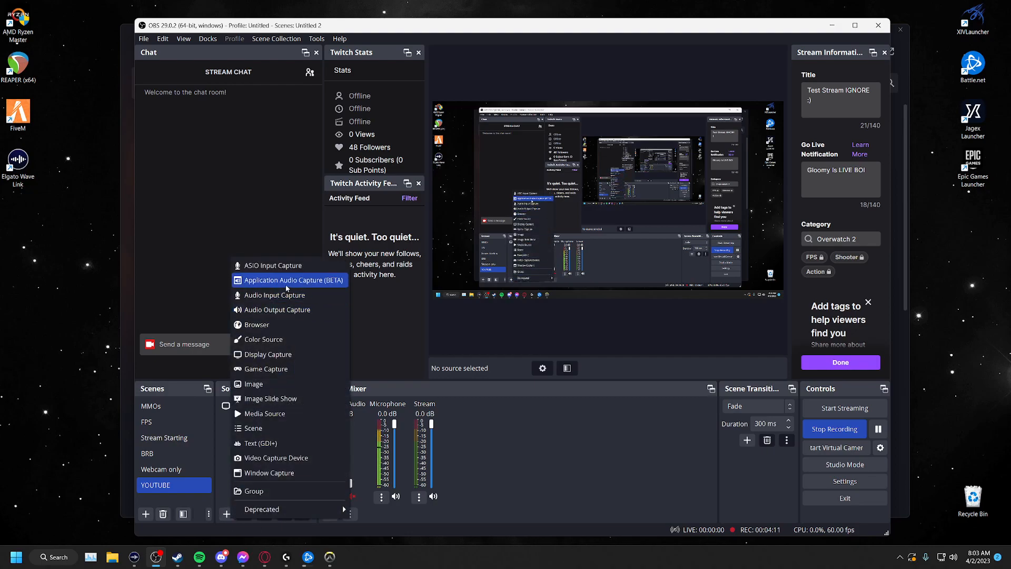
pyautogui.click(315, 283)
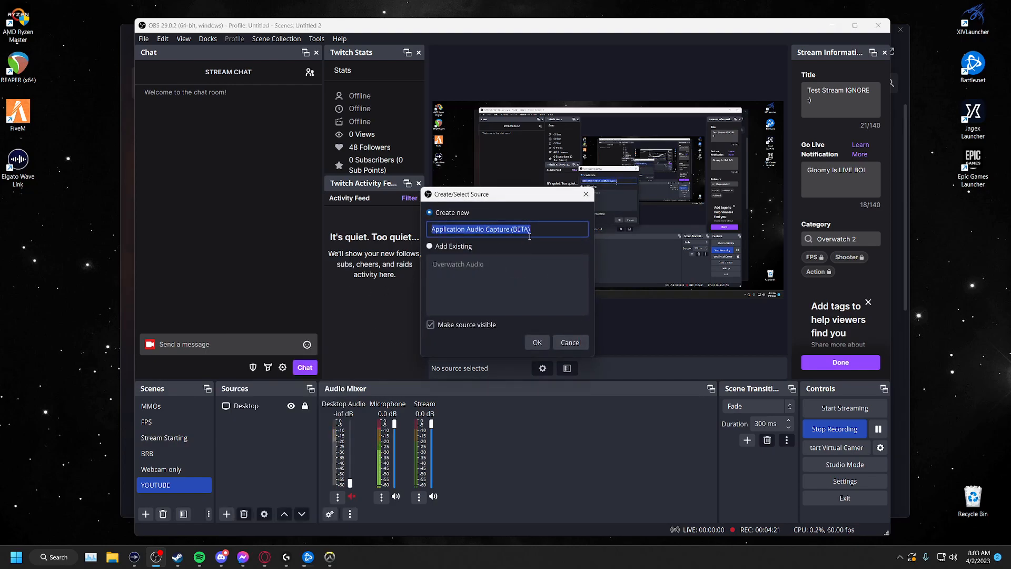
# - Try to create the new audio capture source under the name Overwatch Audio
pyautogui.write('Overwat')
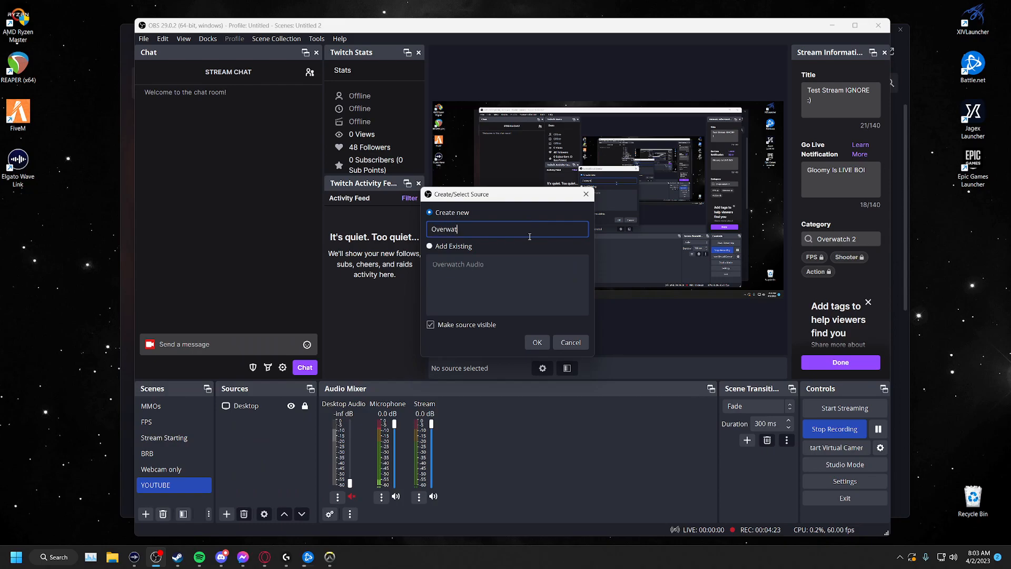
pyautogui.write('ch Audio')
pyautogui.click(538, 345)
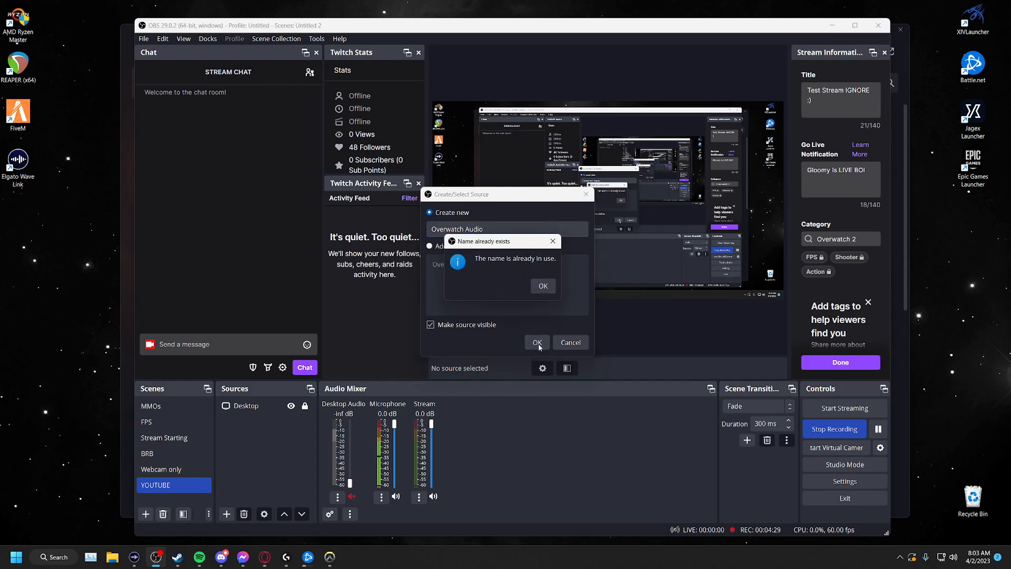
pyautogui.click(539, 290)
# - Add the existing Overwatch Audio source to the YOUTUBE scene
pyautogui.click(429, 246)
pyautogui.click(479, 265)
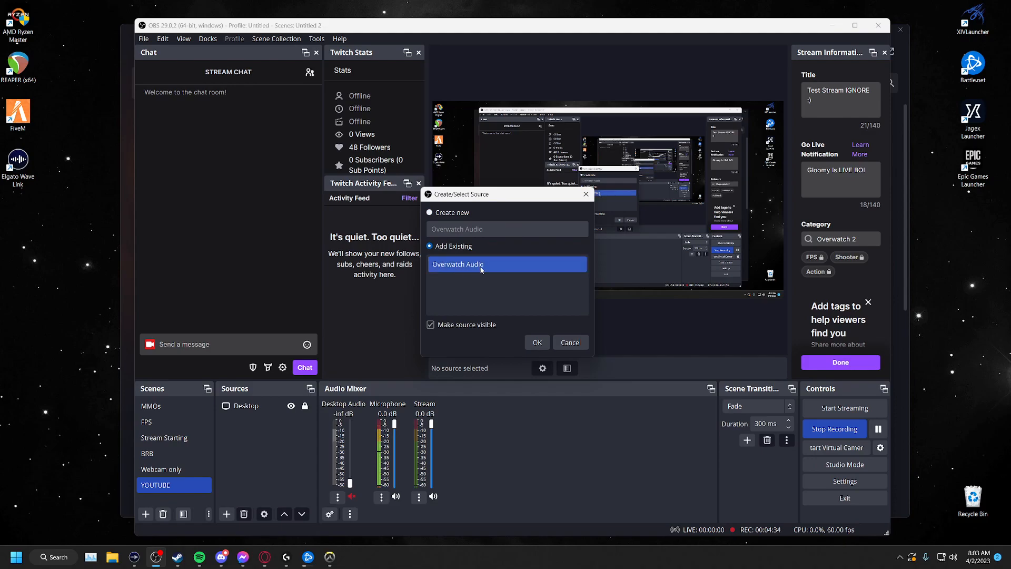
pyautogui.click(536, 343)
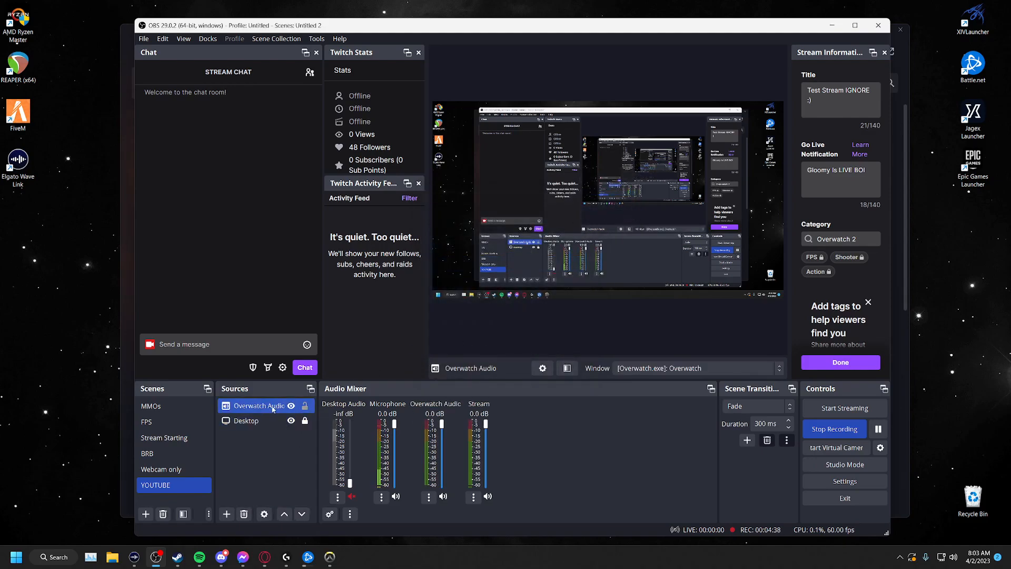
# - Check in the Overwatch Audio source's properties that its window is [Overwatch.exe]: Overwatch, and close them without saving
pyautogui.rightClick(273, 409)
pyautogui.click(309, 396)
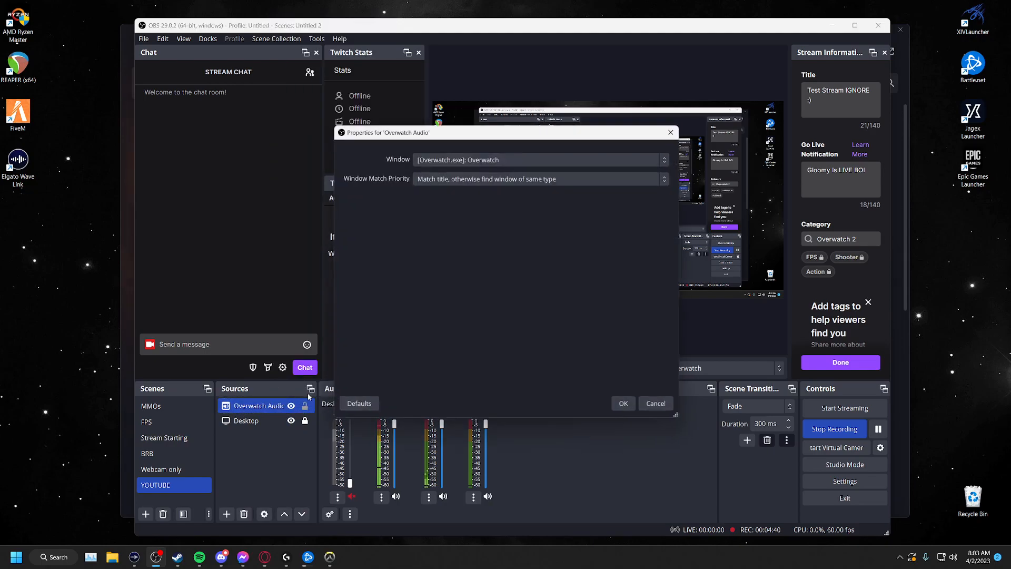
pyautogui.click(554, 156)
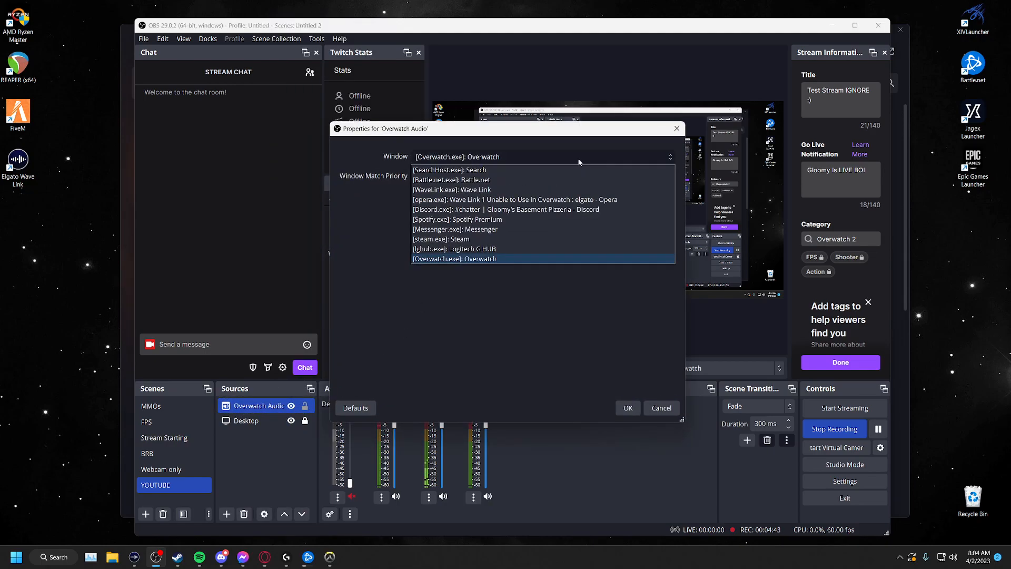
pyautogui.click(480, 260)
pyautogui.moveTo(336, 566)
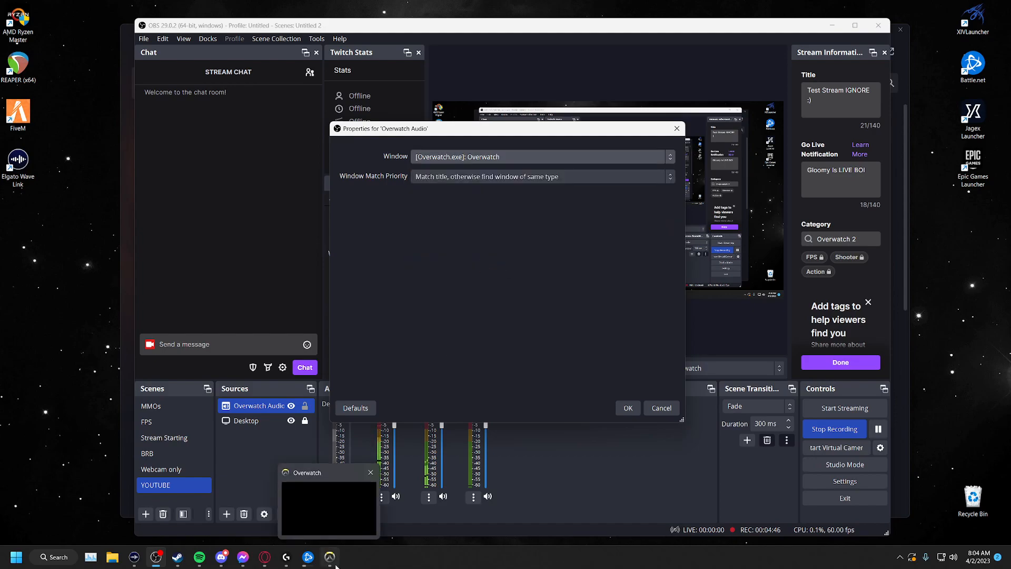
pyautogui.click(660, 408)
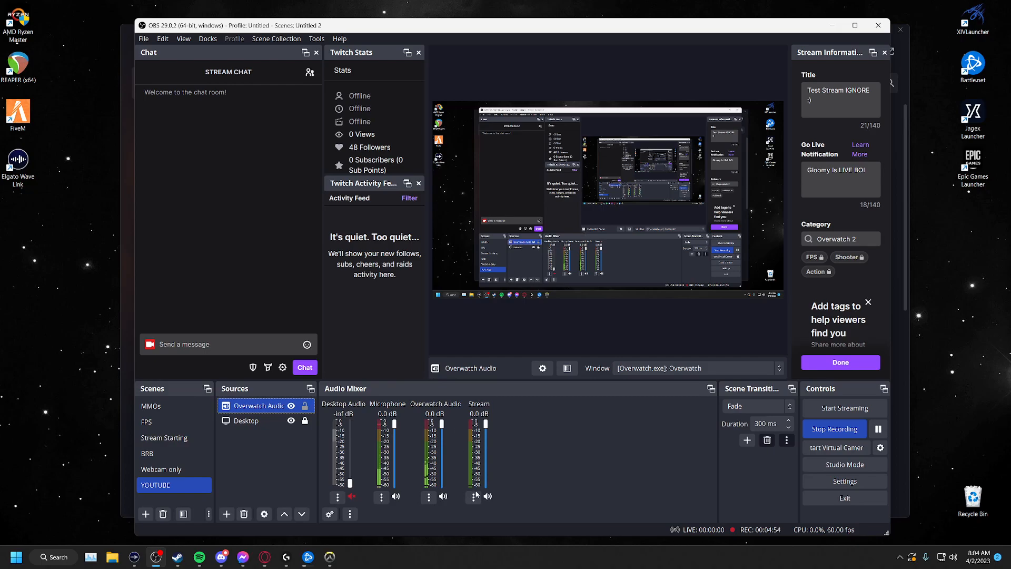
# - Switch to Wave Link, open the Windows volume mixer from it, check Overwatch's output and input devices, and minimize Settings
pyautogui.click(134, 556)
pyautogui.click(681, 79)
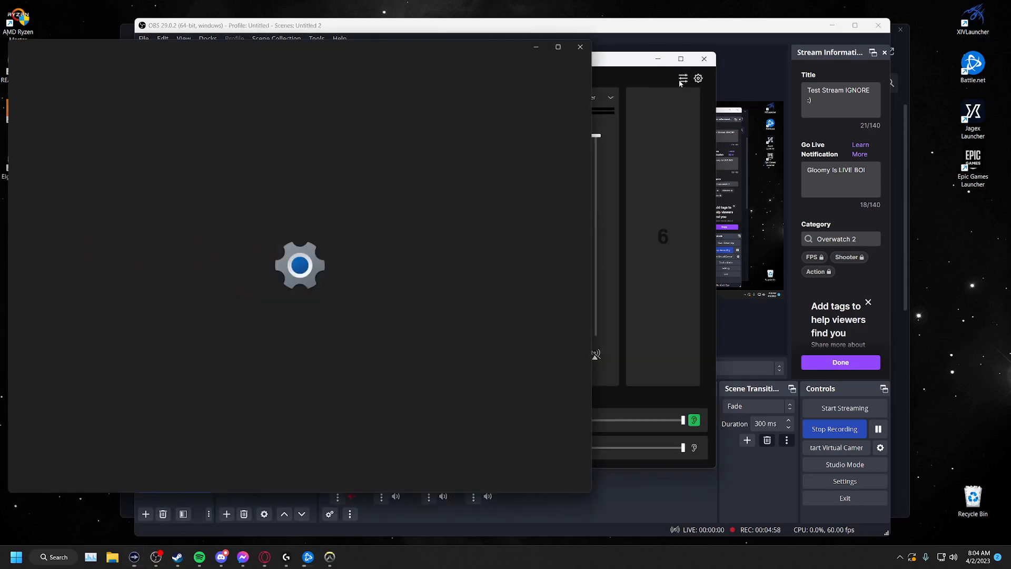
pyautogui.scroll(-5, 377, 255)
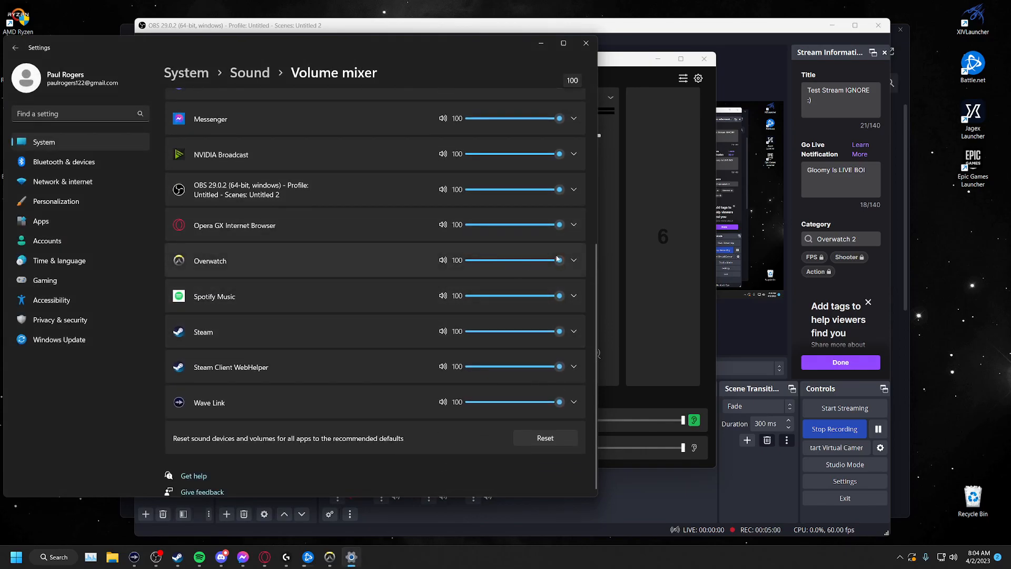
pyautogui.click(574, 260)
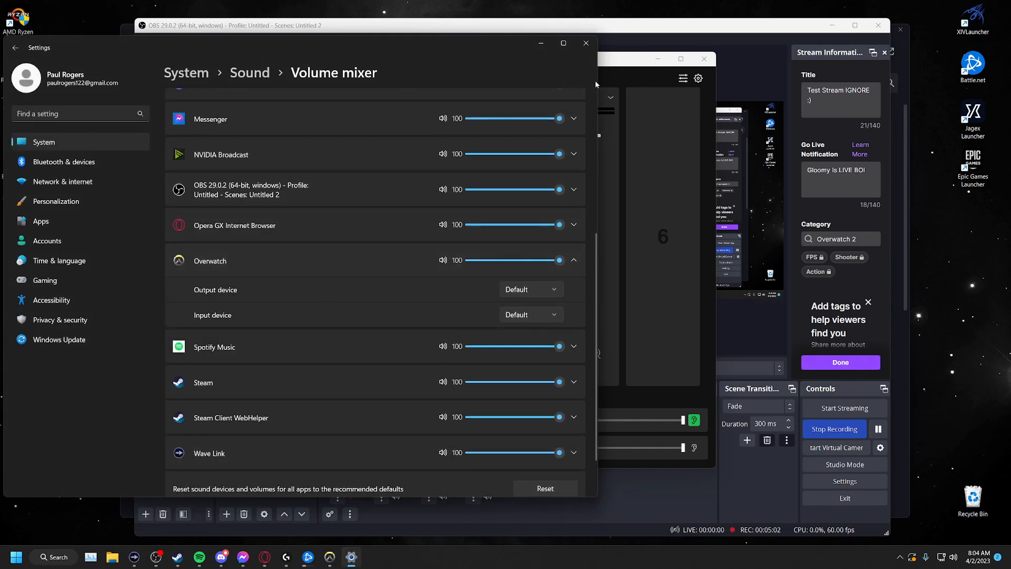
pyautogui.click(541, 42)
# - Reposition the Wave Link window to review its input channels and output mixes, and minimize it
pyautogui.moveTo(604, 64); pyautogui.dragTo(978, 84)
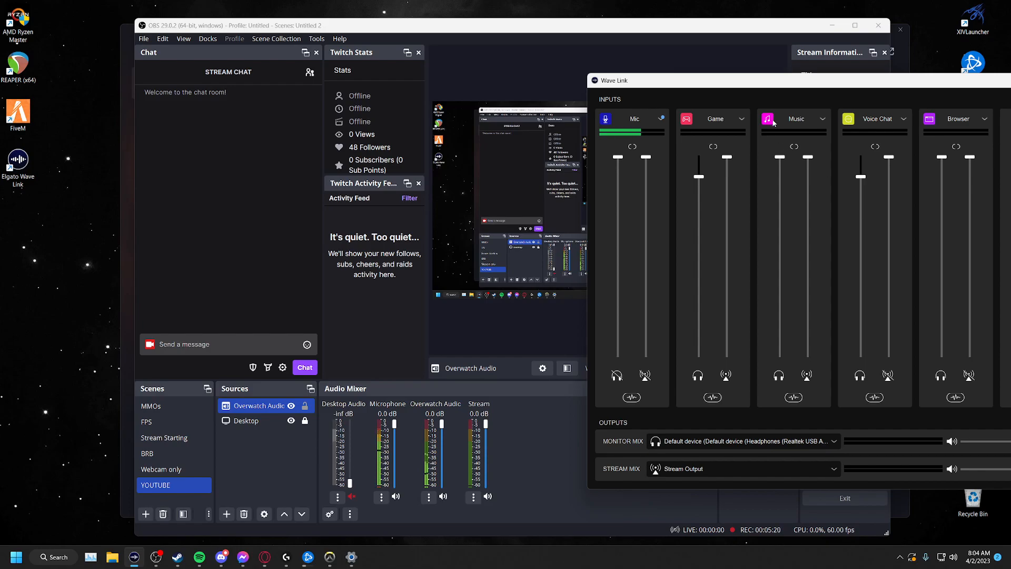
pyautogui.moveTo(778, 84); pyautogui.dragTo(682, 72)
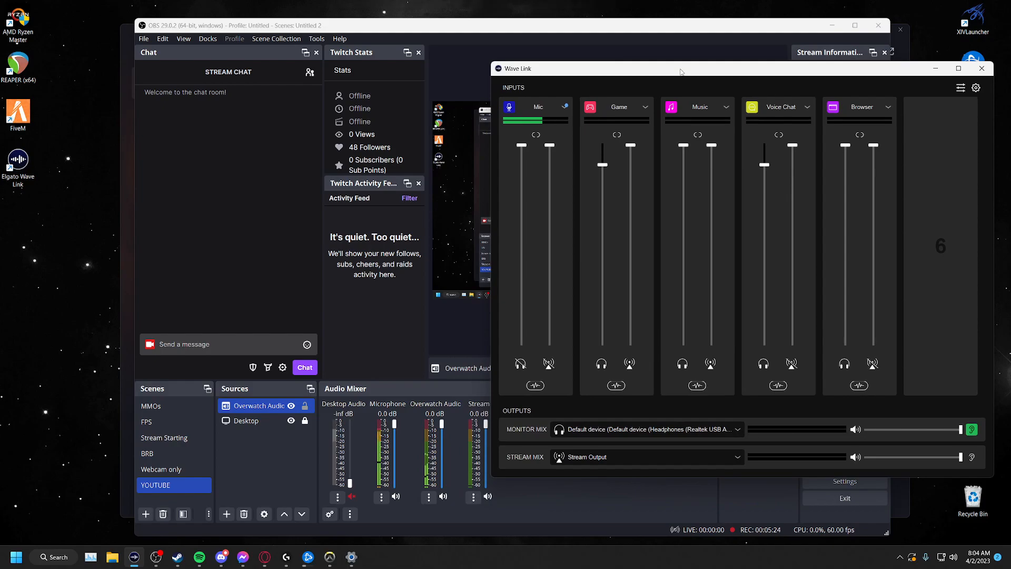
pyautogui.click(936, 70)
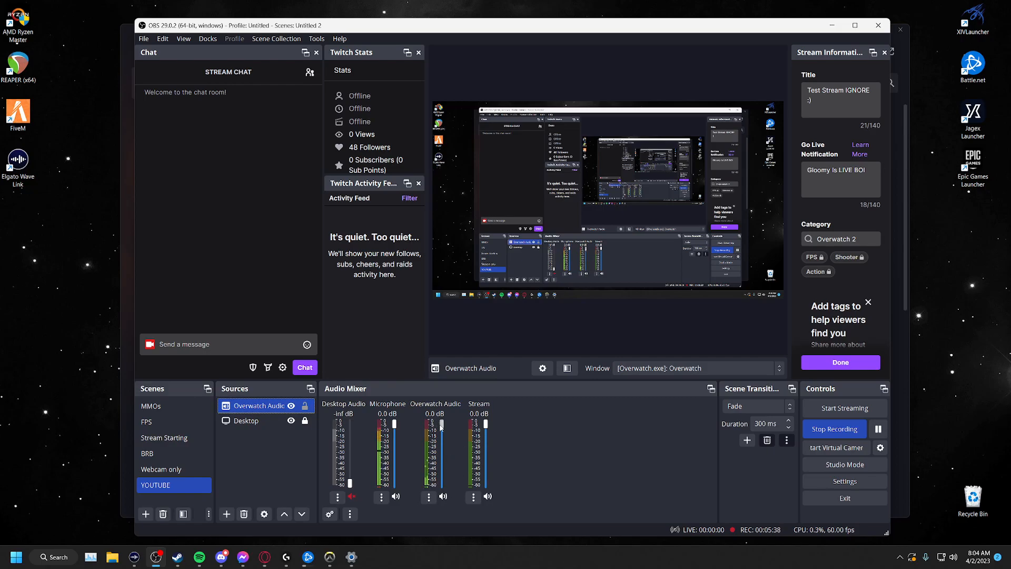
# - Test the volume slider and mute control of Overwatch Audio in the OBS mixer, leaving it unmuted at 0.0 dB
pyautogui.scroll(-5, 441, 428)
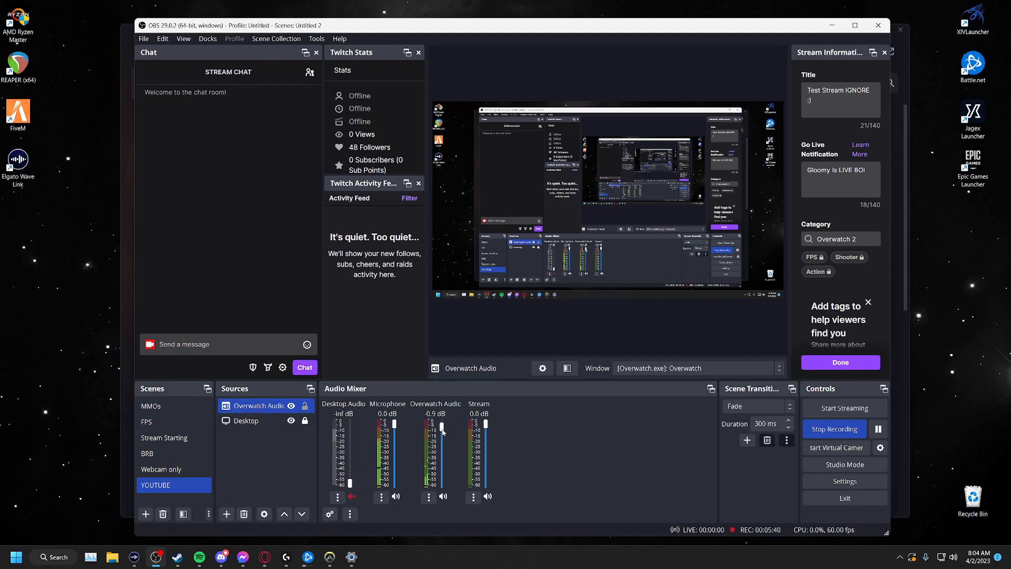
pyautogui.moveTo(435, 442)
pyautogui.mouseDown()
pyautogui.moveTo(439, 449)
pyautogui.moveTo(441, 425)
pyautogui.mouseUp()
pyautogui.click(445, 498)
pyautogui.click(444, 499)
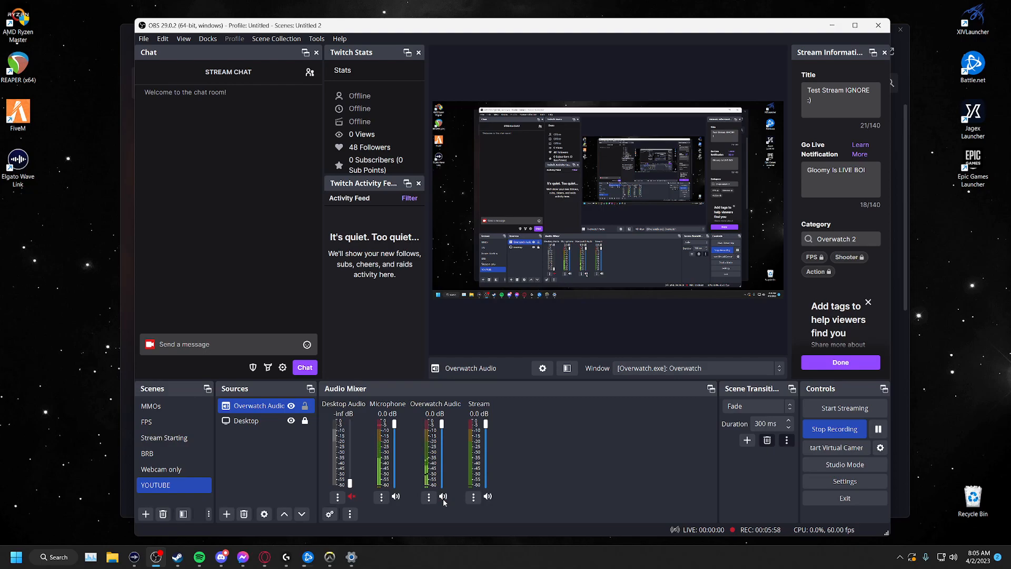